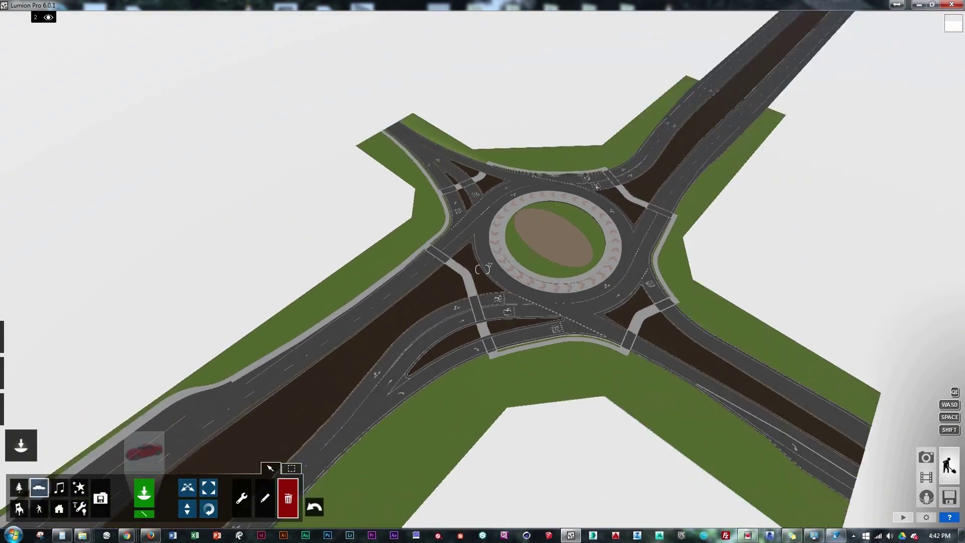
Step: Inspect the roundabout, its islands and the connecting roads from close up and from above
{"action": "key", "text": "w"}
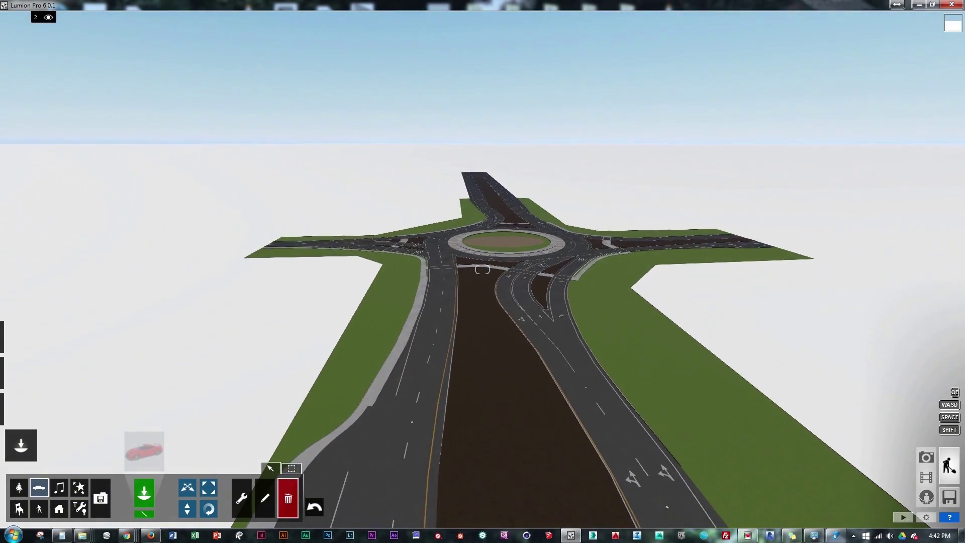
{"action": "key", "text": "w"}
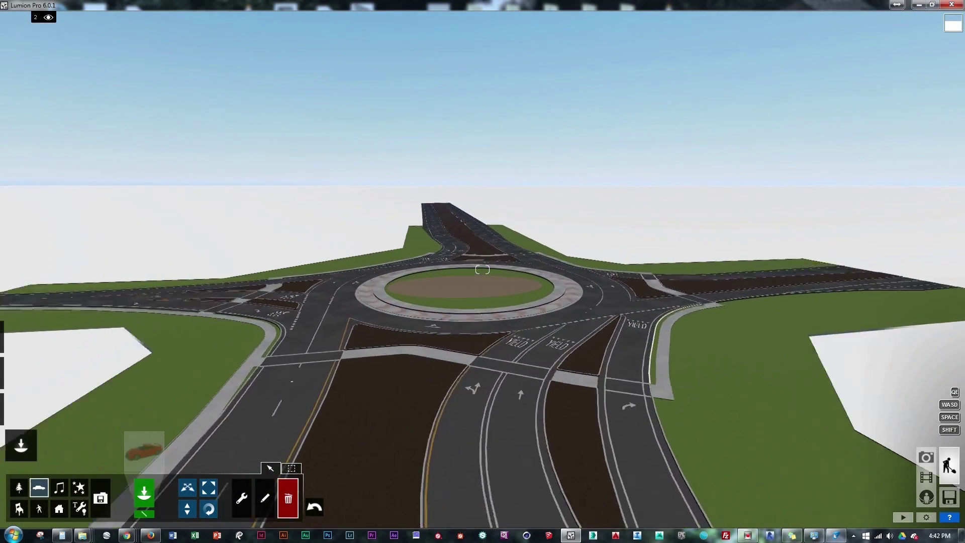
{"action": "key", "text": "q"}
{"action": "key", "text": "d"}
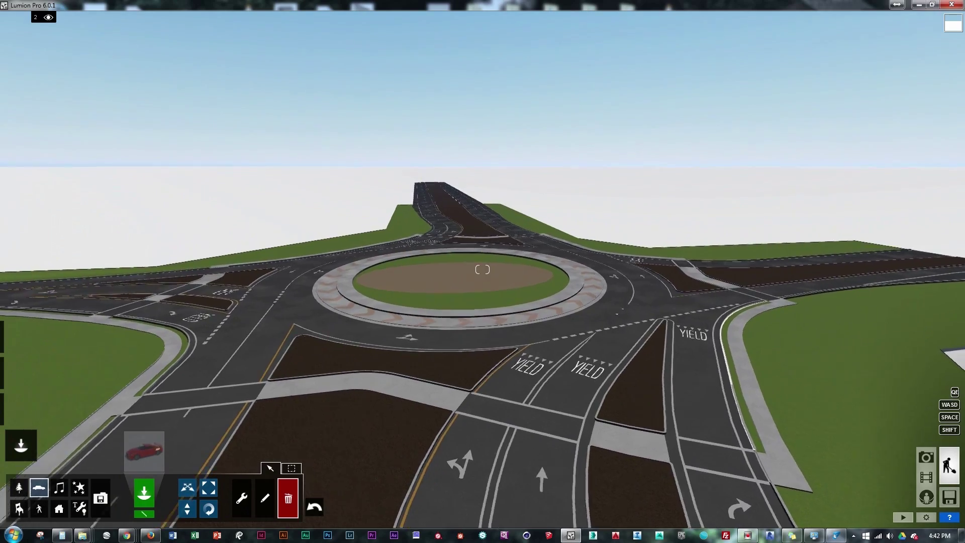
{"action": "key", "text": "a"}
{"action": "key", "text": "a"}
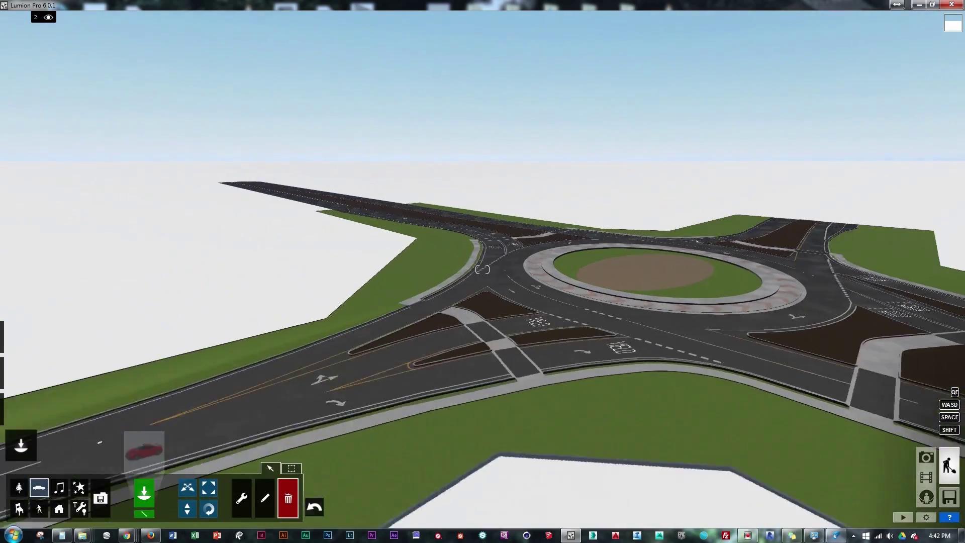
{"action": "key", "text": "a"}
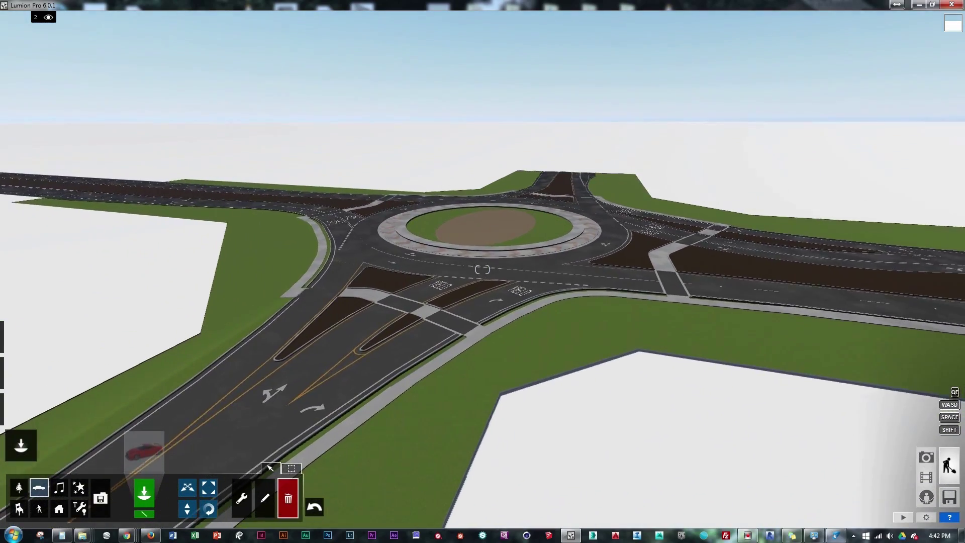
{"action": "key", "text": "q"}
{"action": "key", "text": "d"}
{"action": "key", "text": "s"}
{"action": "key", "text": "q"}
{"action": "mouse_move", "coordinate": [519, 257]}
{"action": "right_mouse_down"}
{"action": "mouse_move", "coordinate": [504, 296]}
{"action": "mouse_move", "coordinate": [518, 260]}
{"action": "right_mouse_up"}
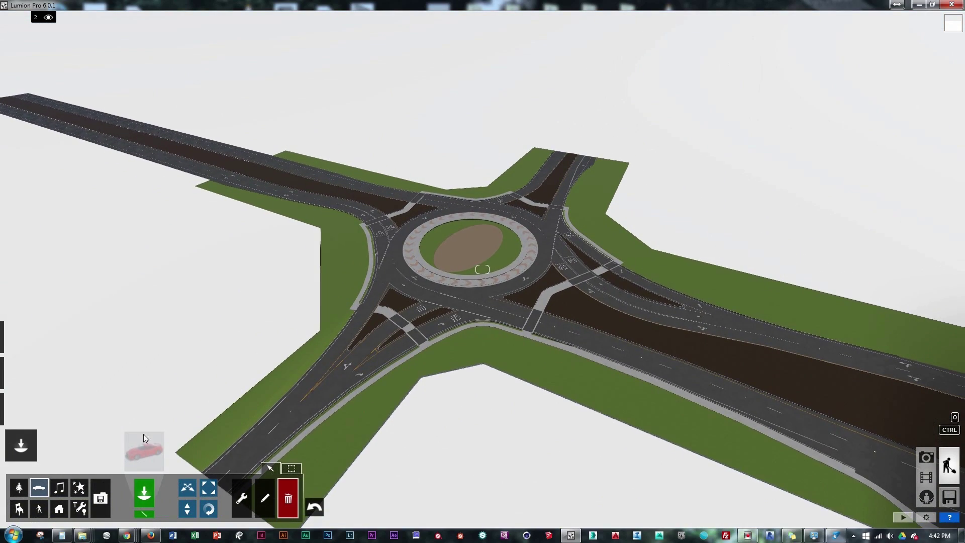
Step: Choose the third car in the second row of the library's standard cars category for placement on the near approach road
{"action": "left_click", "coordinate": [140, 454]}
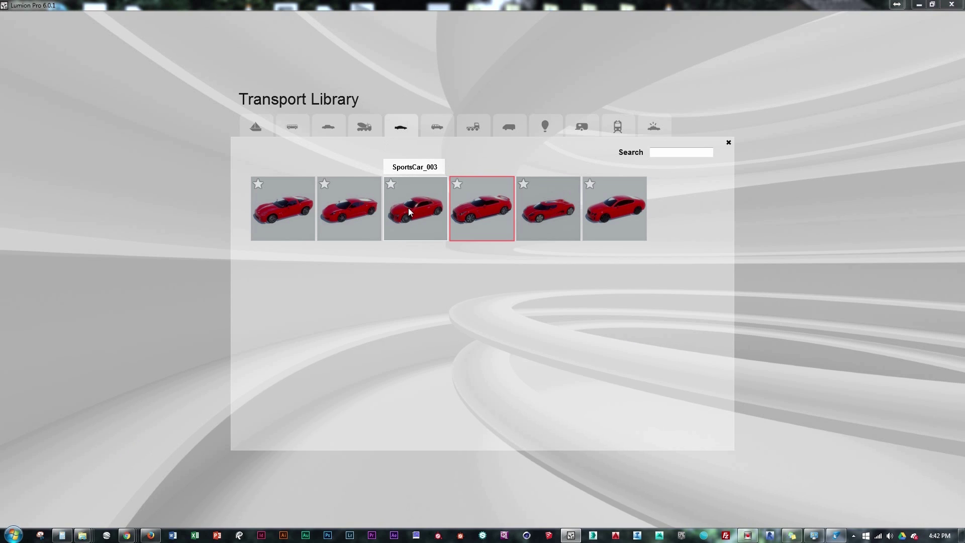
{"action": "left_click", "coordinate": [342, 127]}
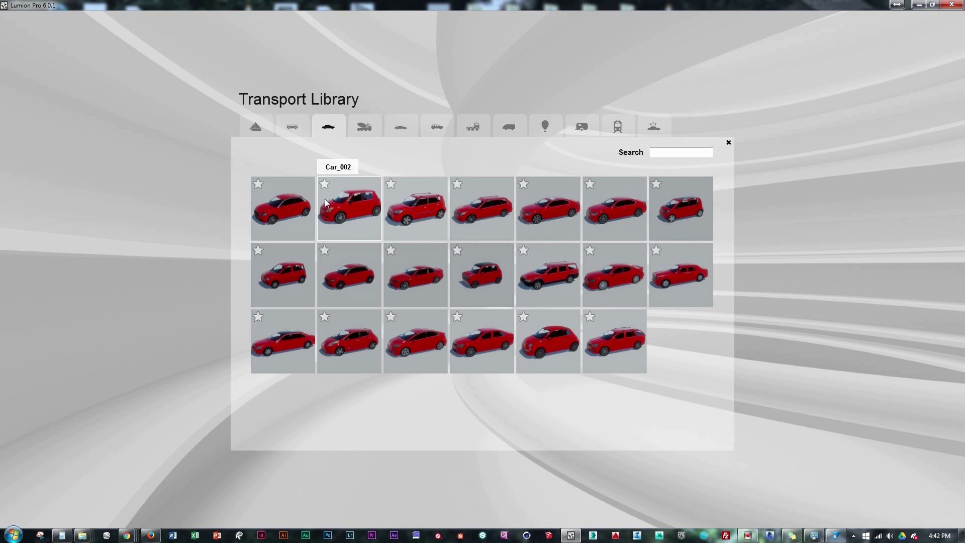
{"action": "left_click", "coordinate": [409, 288]}
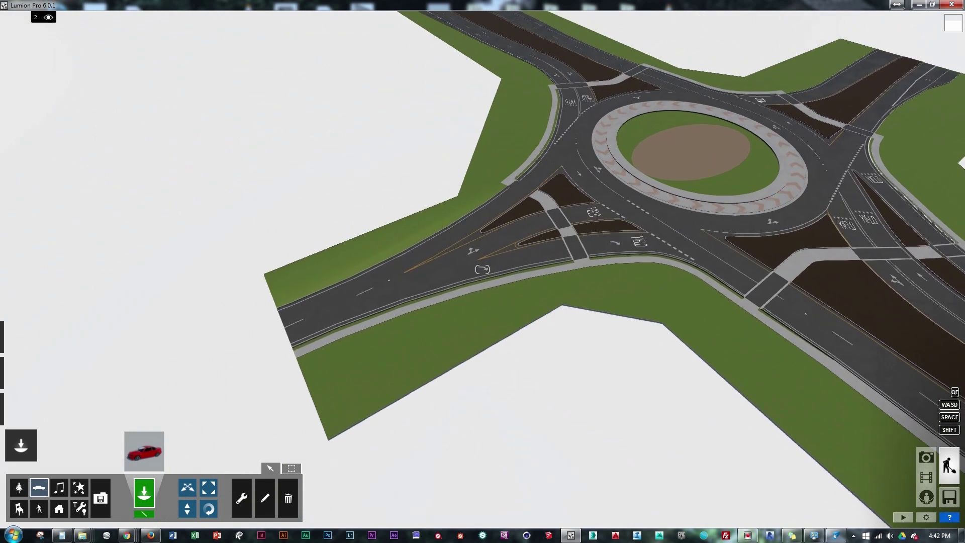
{"action": "right_click_drag", "start_coordinate": [405, 281], "coordinate": [470, 272]}
{"action": "key", "text": "a"}
{"action": "left_click", "coordinate": [273, 381]}
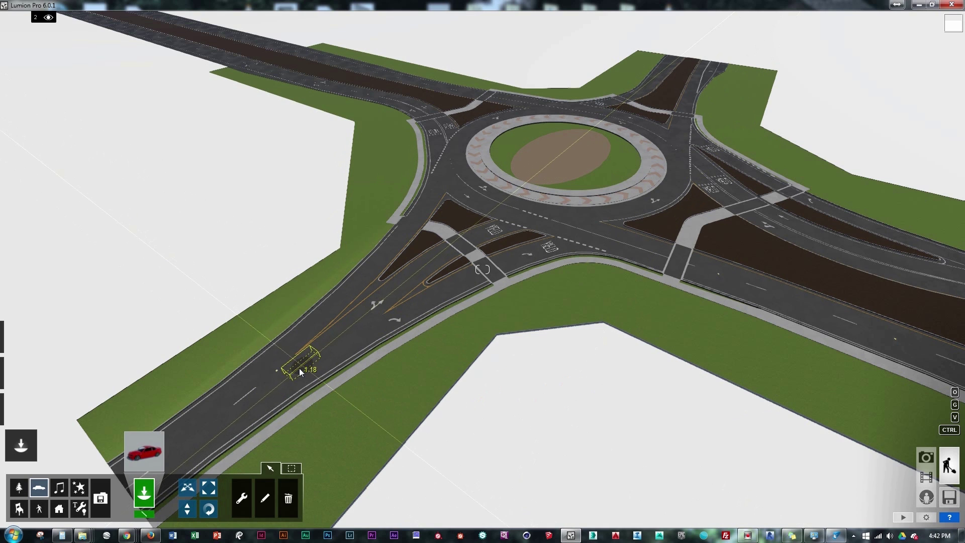
Step: Name layer 2 "Cars" and delete the stray car on the empty ground outside the roads
{"action": "mouse_move", "coordinate": [60, 41]}
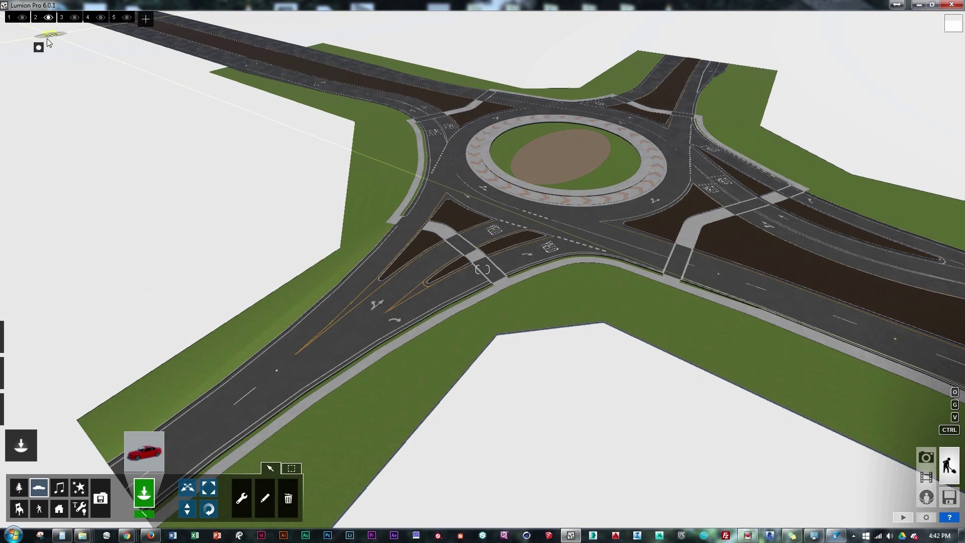
{"action": "mouse_move", "coordinate": [37, 19]}
{"action": "left_click", "coordinate": [77, 48]}
{"action": "type", "text": "Cars"}
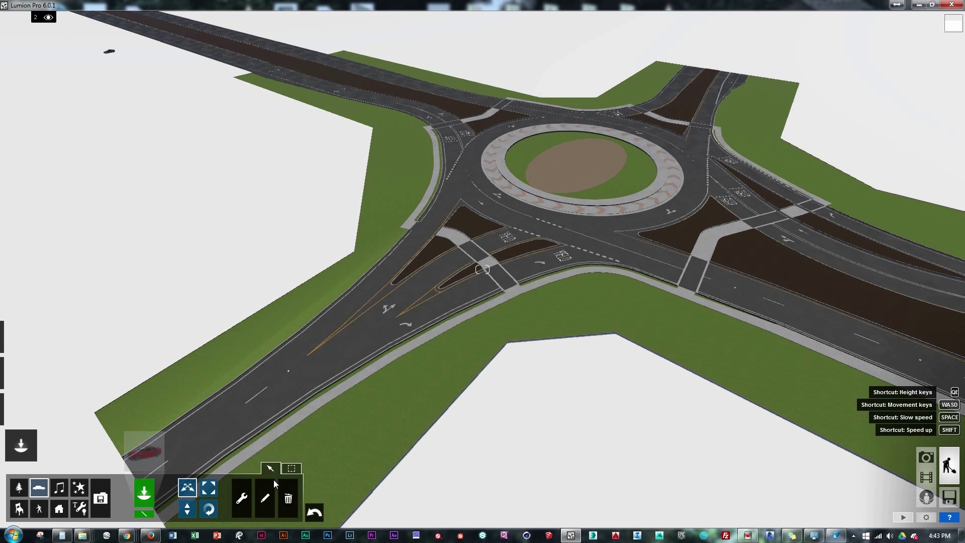
{"action": "left_click", "coordinate": [288, 498]}
Step: Place four of the same cars in a line along the near approach road and into the roundabout
{"action": "left_click", "coordinate": [144, 451]}
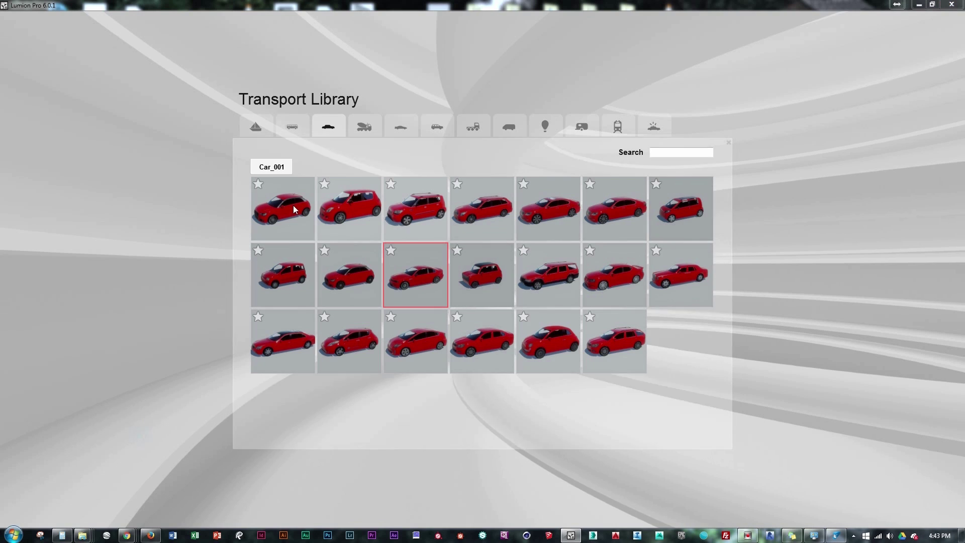
{"action": "left_click", "coordinate": [417, 272]}
{"action": "left_click", "coordinate": [230, 438]}
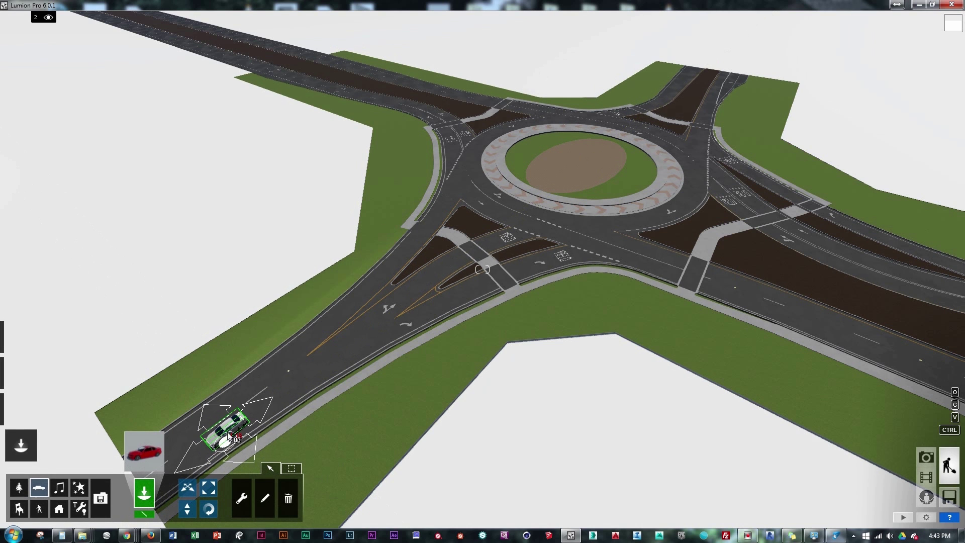
{"action": "left_click", "coordinate": [332, 354]}
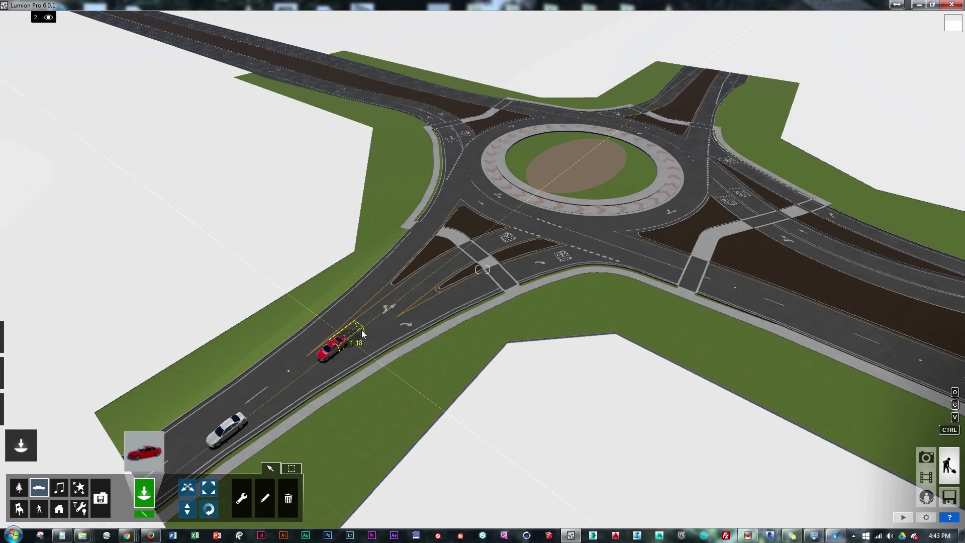
{"action": "left_click", "coordinate": [451, 265]}
{"action": "left_click", "coordinate": [649, 221]}
Step: Add three more cars, one on the far side of the roundabout and two along the far exit road
{"action": "mouse_move", "coordinate": [678, 154]}
{"action": "right_mouse_down"}
{"action": "mouse_move", "coordinate": [678, 141]}
{"action": "mouse_move", "coordinate": [678, 150]}
{"action": "right_mouse_up"}
{"action": "key", "text": "w"}
{"action": "key", "text": "s"}
{"action": "left_click", "coordinate": [608, 162]}
{"action": "left_click", "coordinate": [411, 96]}
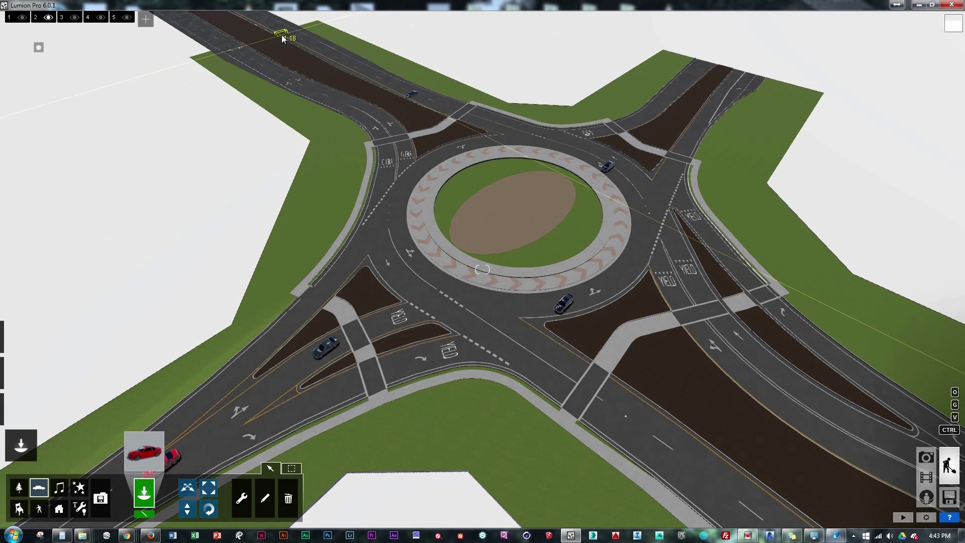
{"action": "left_click", "coordinate": [282, 35]}
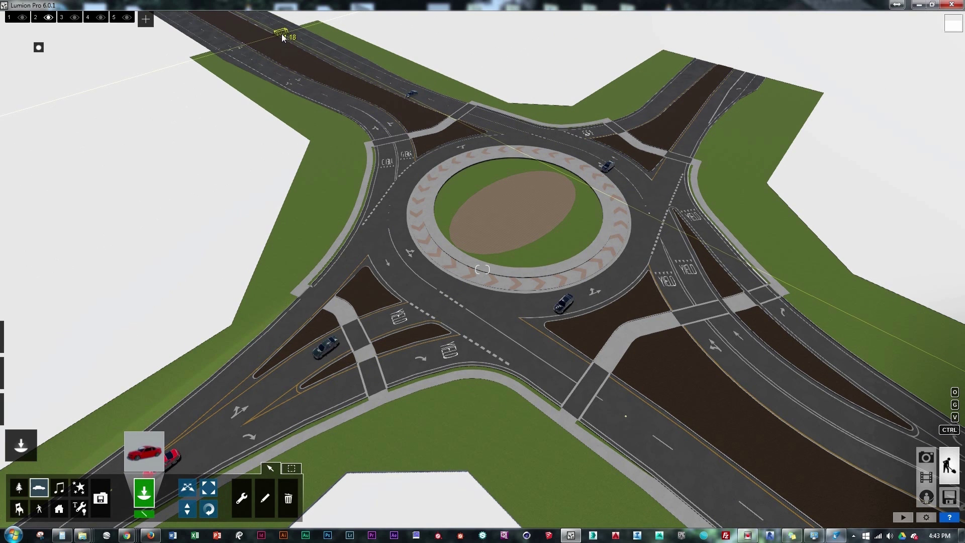
Step: Rotate the cars at the near crosswalk, in the roundabout and on the exit road to face along their lanes
{"action": "left_click", "coordinate": [209, 508]}
{"action": "left_click_drag", "start_coordinate": [326, 347], "coordinate": [387, 321]}
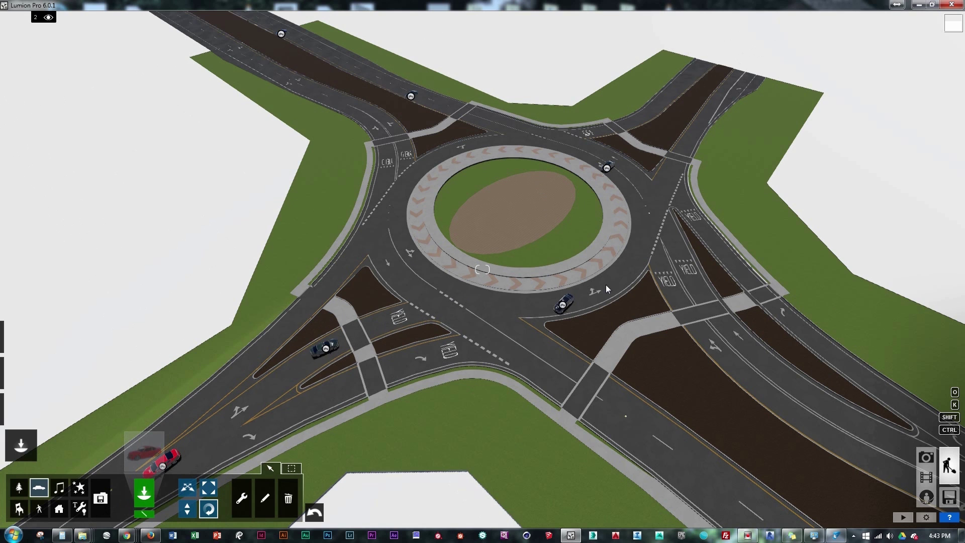
{"action": "left_click_drag", "start_coordinate": [567, 307], "coordinate": [621, 287]}
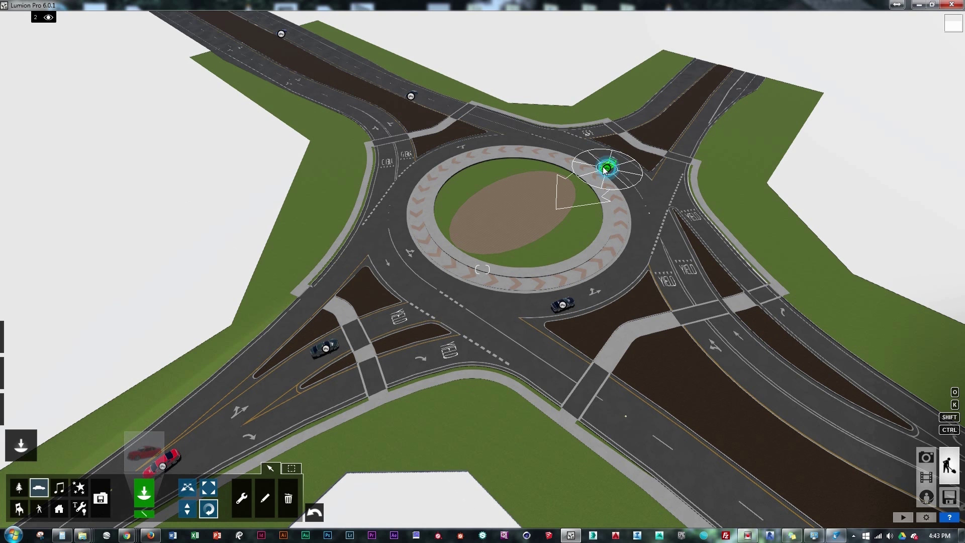
{"action": "left_click_drag", "start_coordinate": [605, 169], "coordinate": [567, 155]}
{"action": "left_click_drag", "start_coordinate": [412, 94], "coordinate": [386, 85]}
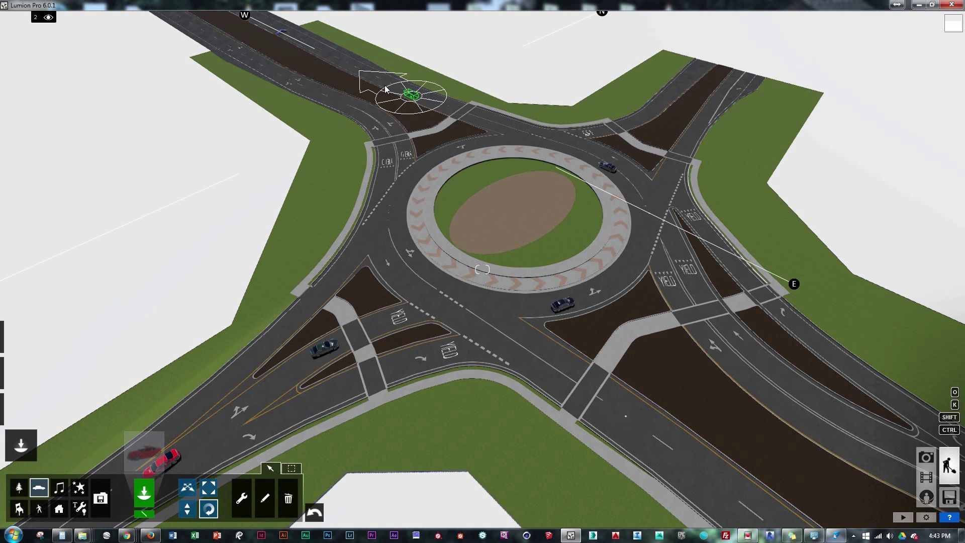
Step: Rotate the red and white cars on the near approach road to face the roundabout
{"action": "right_click_drag", "start_coordinate": [284, 270], "coordinate": [227, 362]}
{"action": "left_click_drag", "start_coordinate": [250, 330], "coordinate": [314, 297]}
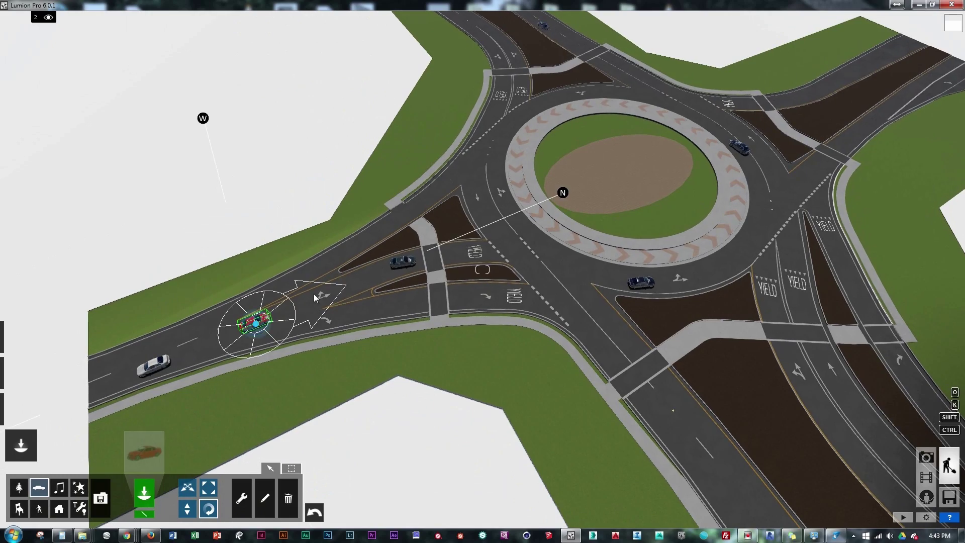
{"action": "left_click_drag", "start_coordinate": [151, 370], "coordinate": [252, 323]}
Step: Turn the cars on the far exit road so they point away from the roundabout along their lane
{"action": "right_click_drag", "start_coordinate": [521, 281], "coordinate": [327, 397]}
{"action": "key", "text": "w"}
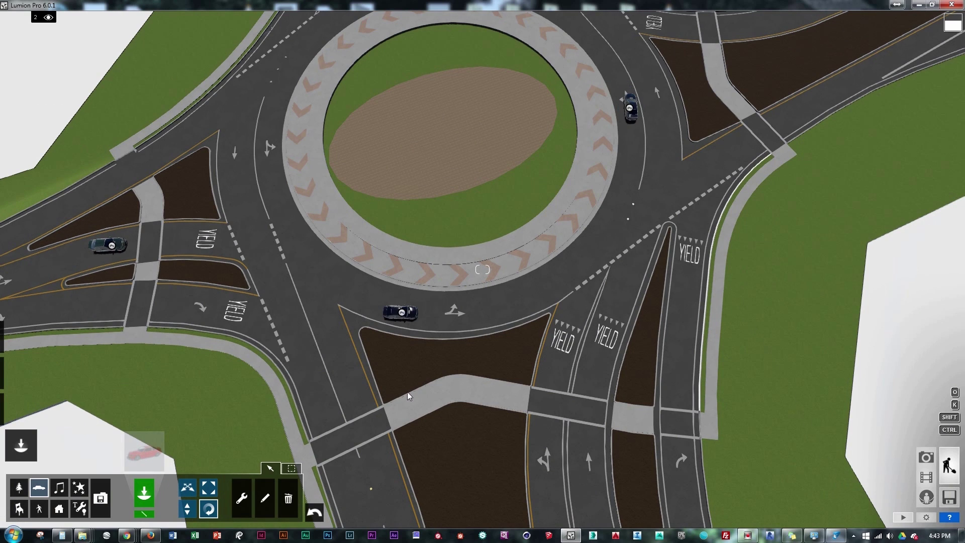
{"action": "right_click_drag", "start_coordinate": [433, 318], "coordinate": [463, 248]}
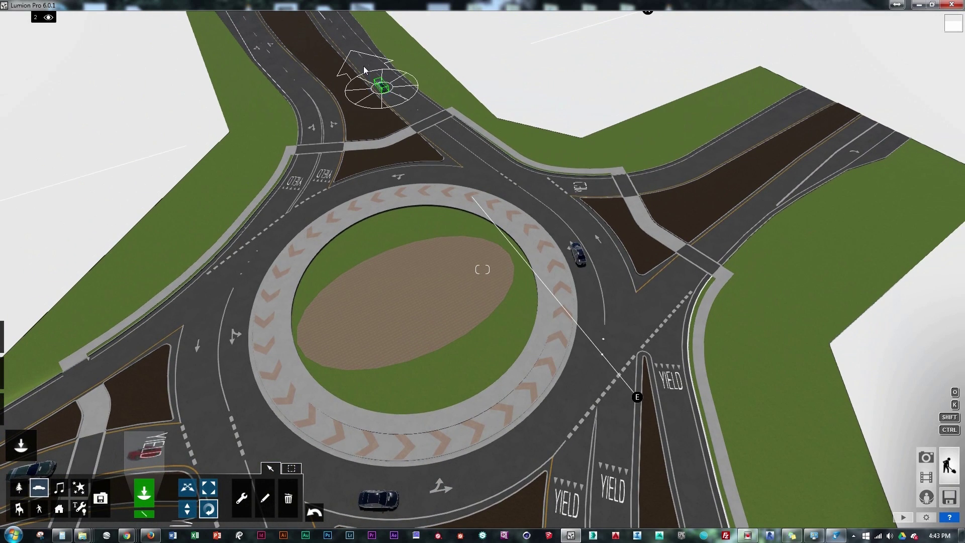
{"action": "right_click_drag", "start_coordinate": [363, 63], "coordinate": [351, 40]}
{"action": "left_click_drag", "start_coordinate": [341, 80], "coordinate": [332, 66]}
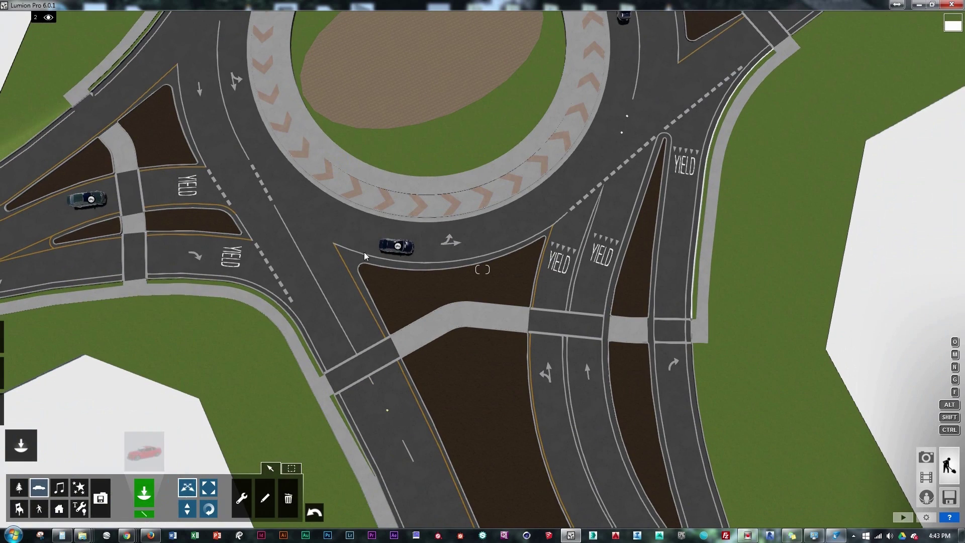
Step: Nudge the two cars inside the roundabout into position within their circulating lane
{"action": "left_click_drag", "start_coordinate": [401, 252], "coordinate": [406, 245]}
{"action": "right_click_drag", "start_coordinate": [575, 141], "coordinate": [587, 103]}
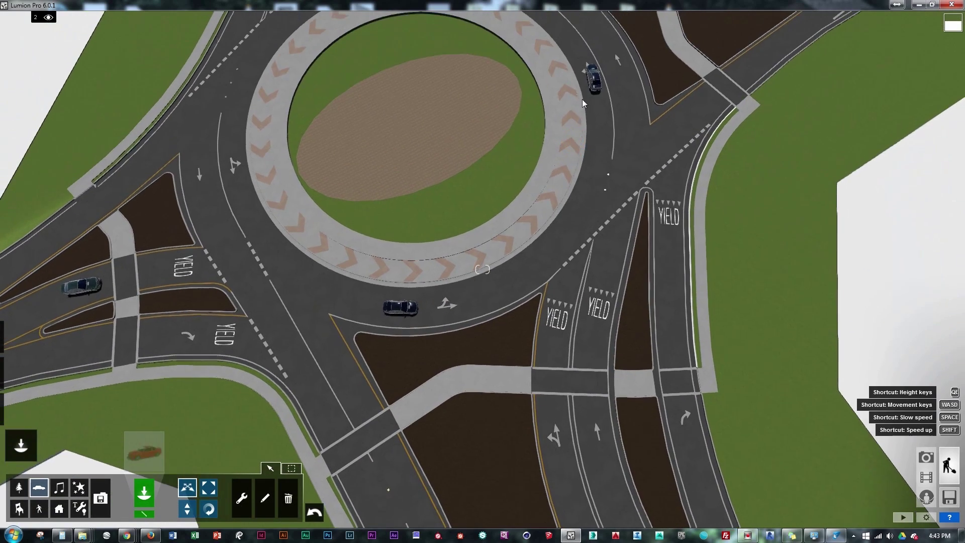
{"action": "left_click_drag", "start_coordinate": [593, 87], "coordinate": [592, 90]}
Step: Frame the whole roundabout from overhead in a new movie clip and capture one camera keyframe
{"action": "right_click_drag", "start_coordinate": [591, 90], "coordinate": [559, 51]}
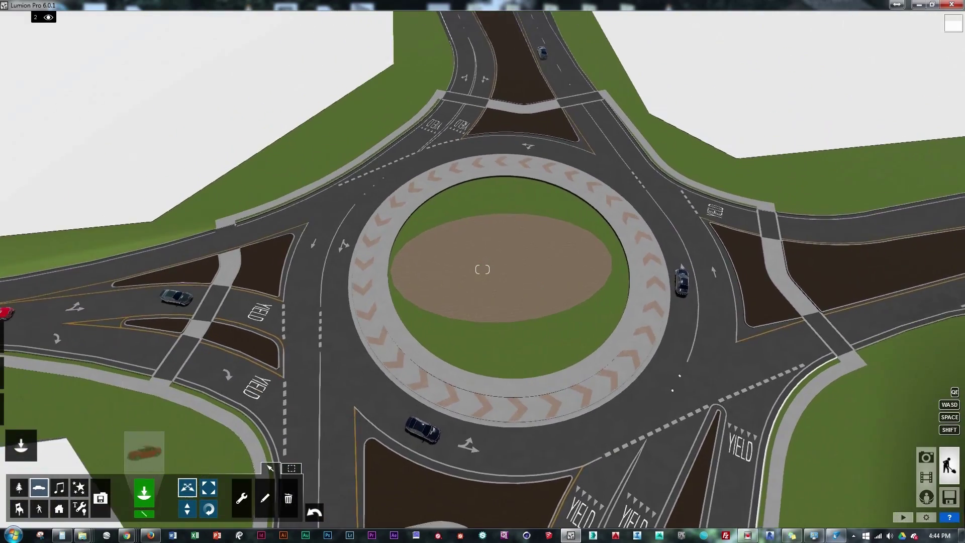
{"action": "scroll", "coordinate": [590, 89], "scroll_direction": "down", "scroll_amount": 5}
{"action": "right_click_drag", "start_coordinate": [590, 89], "coordinate": [586, 110]}
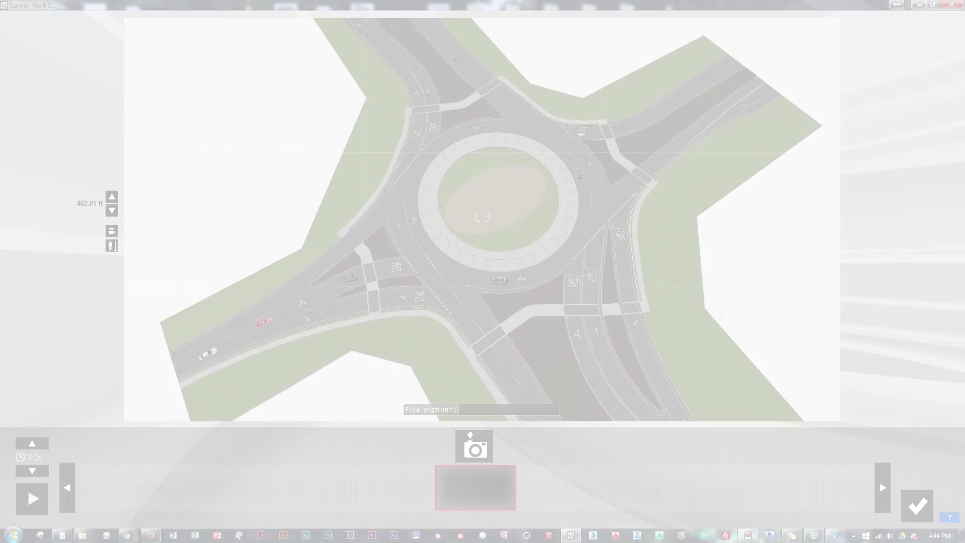
{"action": "right_click_drag", "start_coordinate": [482, 217], "coordinate": [495, 229]}
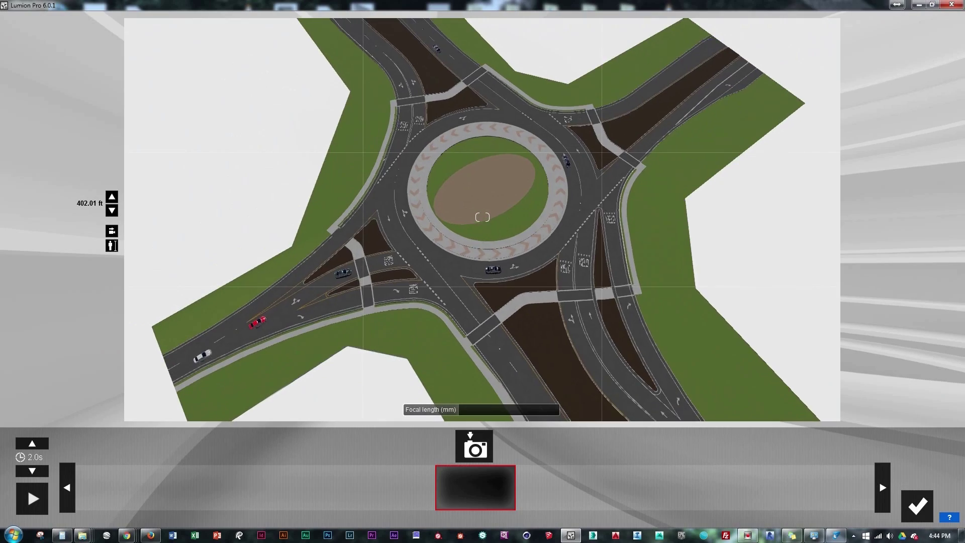
{"action": "key", "text": "w"}
{"action": "left_click", "coordinate": [477, 445]}
Step: Set the clip's duration to about 10 seconds and save the recorded clip
{"action": "left_click", "coordinate": [32, 443]}
{"action": "left_click", "coordinate": [32, 443]}
{"action": "left_click", "coordinate": [31, 442]}
{"action": "left_click", "coordinate": [31, 443]}
{"action": "left_click", "coordinate": [32, 442]}
{"action": "left_click", "coordinate": [25, 443]}
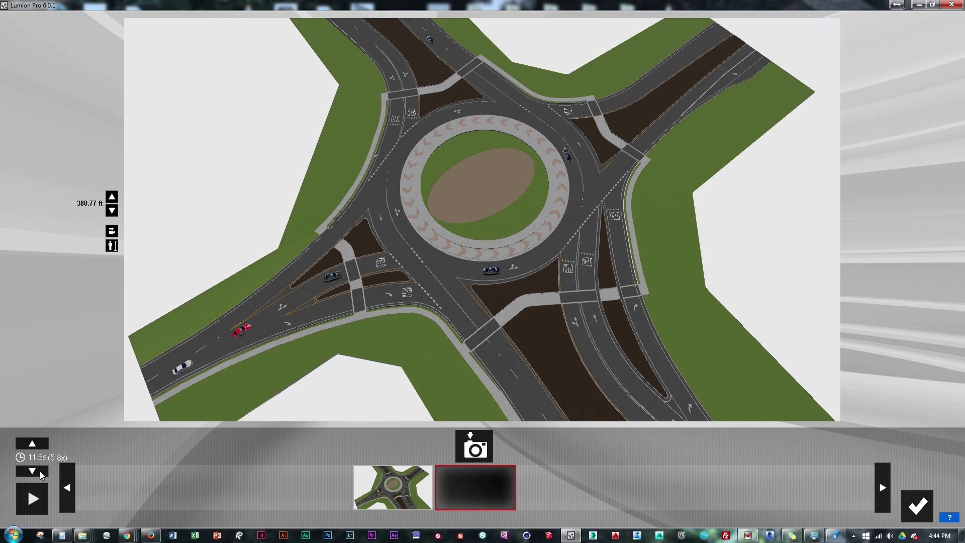
{"action": "left_click", "coordinate": [40, 471]}
{"action": "left_click", "coordinate": [40, 471]}
{"action": "left_click", "coordinate": [915, 506]}
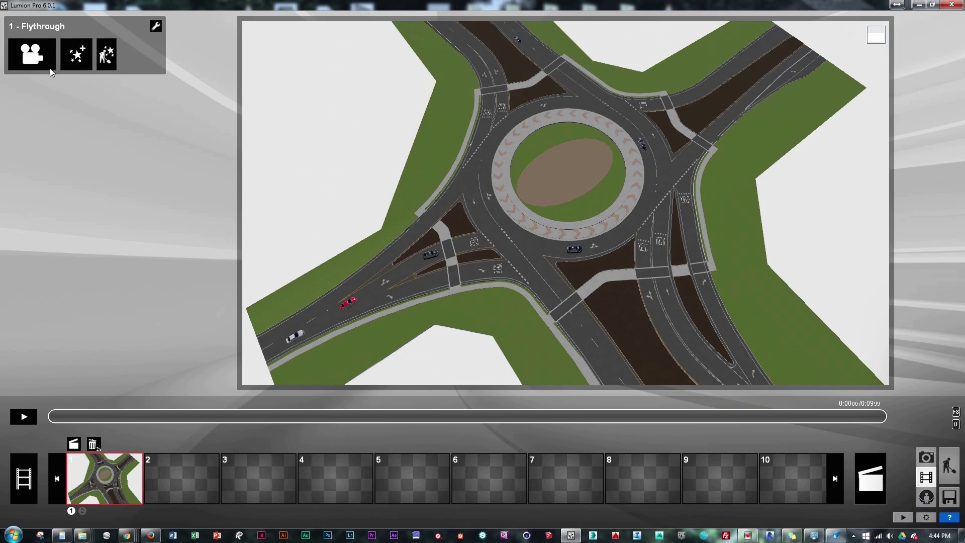
Step: Add the Mass Move effect to the flythrough clip and open its path editor with the approach road in view
{"action": "left_click", "coordinate": [79, 54]}
{"action": "left_click", "coordinate": [326, 341]}
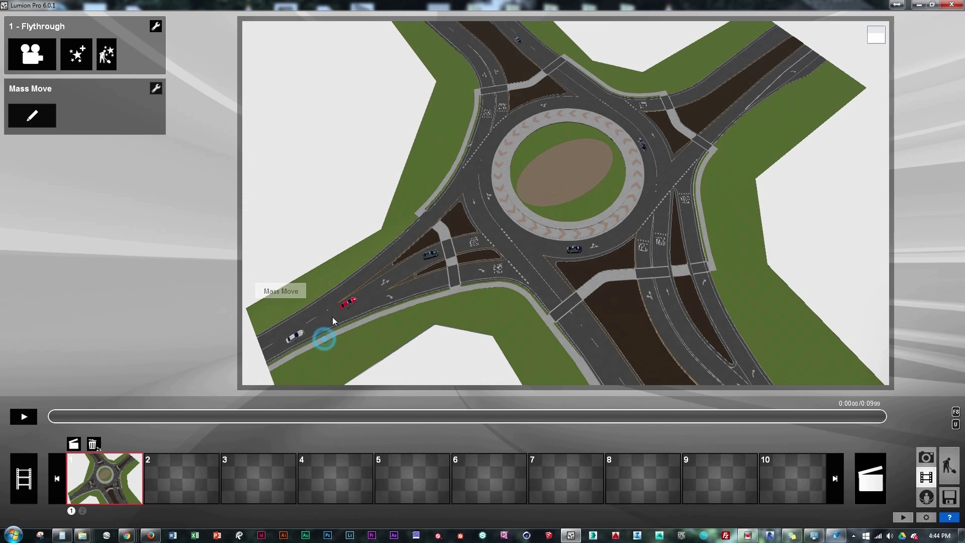
{"action": "left_click", "coordinate": [31, 116]}
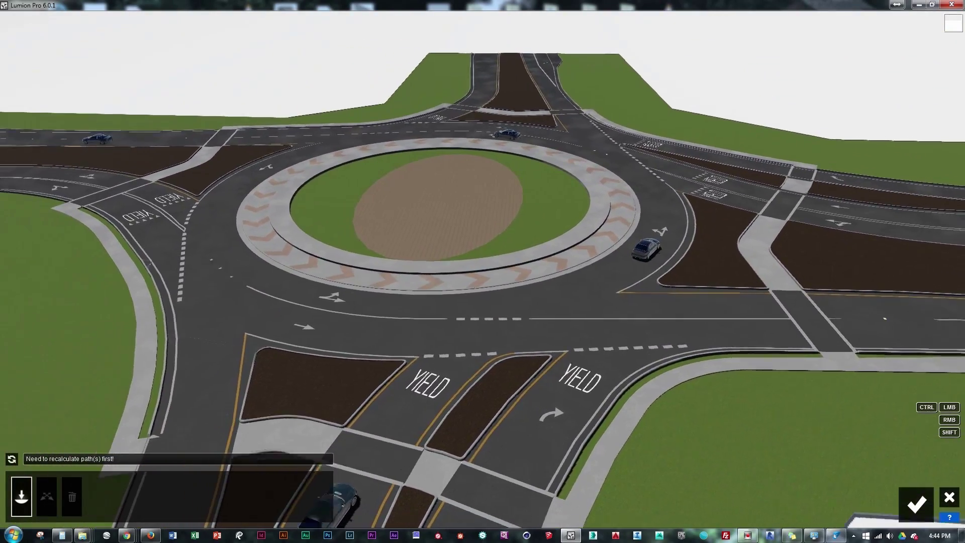
{"action": "key", "text": "s"}
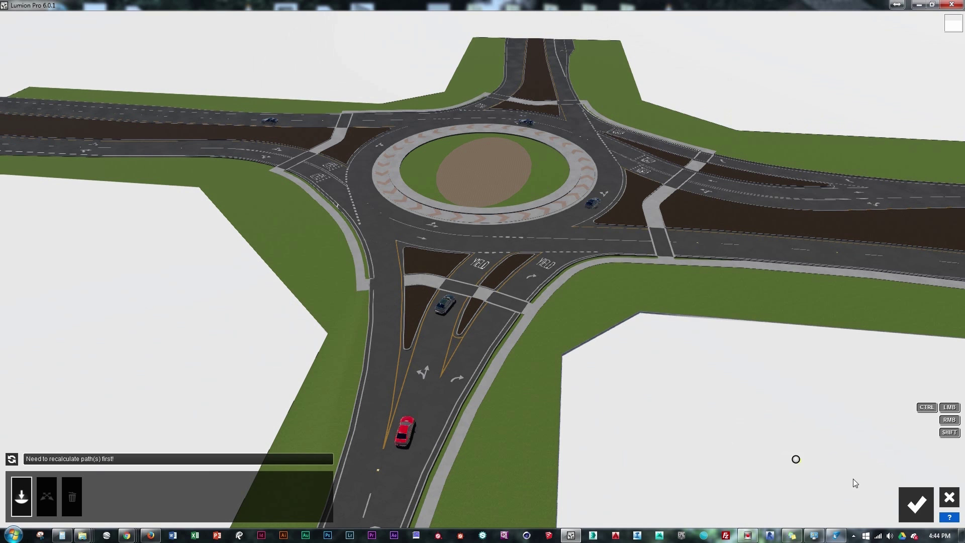
Step: Leave the path editor for the build view and hide layer 2, which holds the cars
{"action": "left_click", "coordinate": [918, 513]}
{"action": "left_click", "coordinate": [948, 465]}
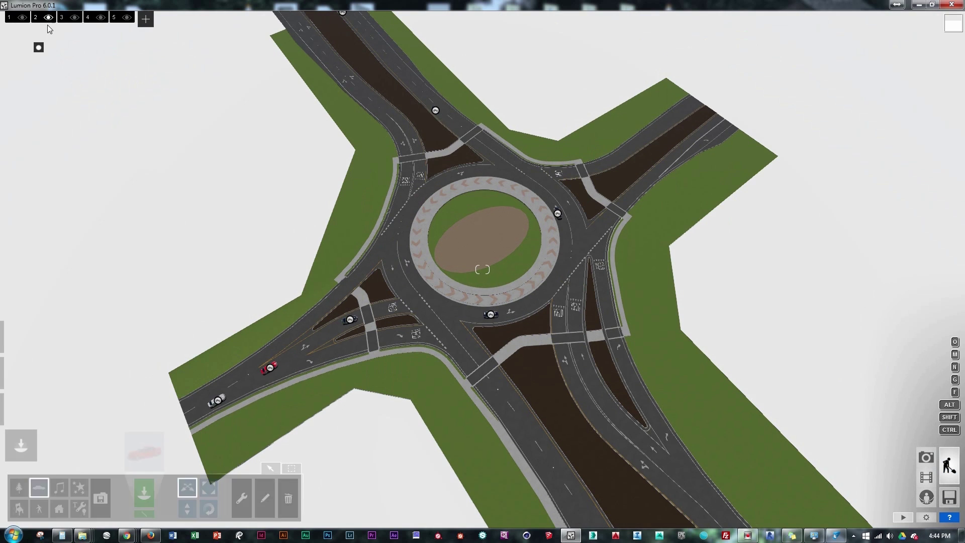
{"action": "left_click", "coordinate": [49, 18]}
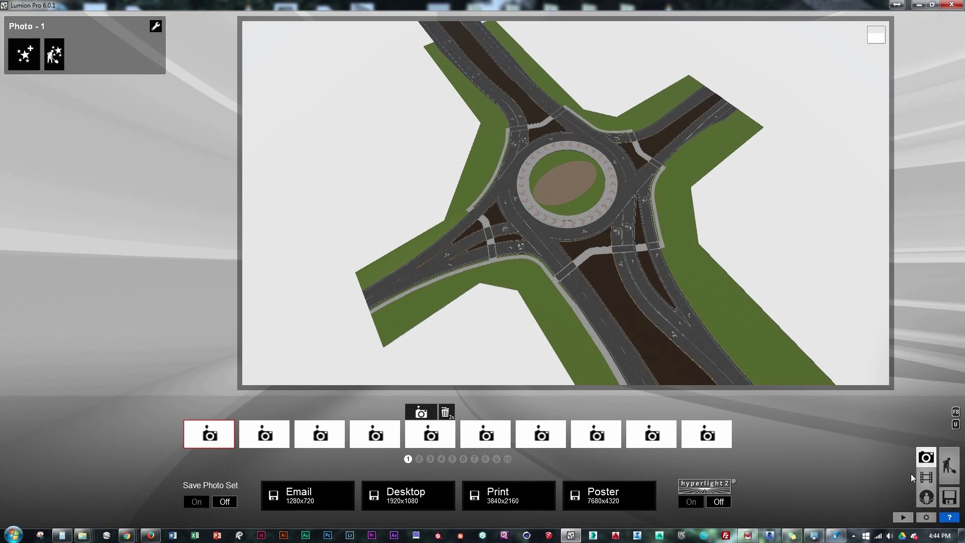
Step: Return to the movie clip and reopen its Mass Move path editor
{"action": "left_click", "coordinate": [926, 477]}
{"action": "left_click", "coordinate": [32, 116]}
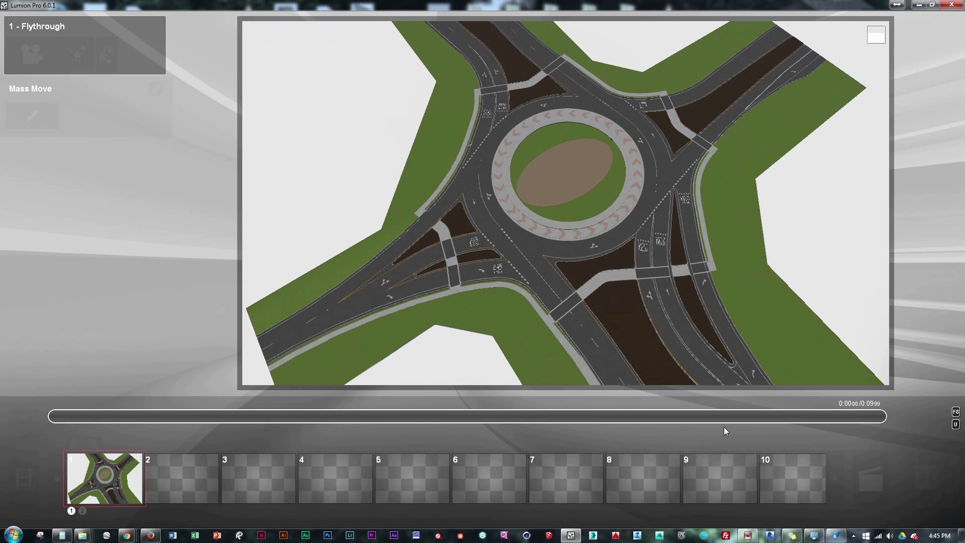
{"action": "left_click", "coordinate": [25, 116]}
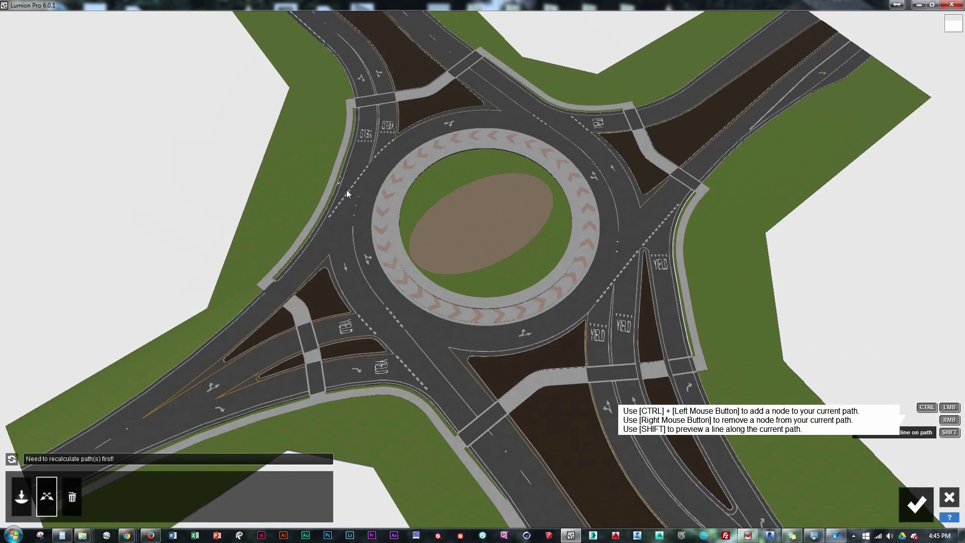
Step: Start a path at the outer end of the approach road and add nodes along its inner lane to the roundabout entry
{"action": "key", "text": "s"}
{"action": "key", "text": "a"}
{"action": "key", "text": "e"}
{"action": "right_click_drag", "start_coordinate": [344, 207], "coordinate": [427, 153]}
{"action": "key", "text": "a"}
{"action": "key", "text": "s"}
{"action": "key", "text": "w"}
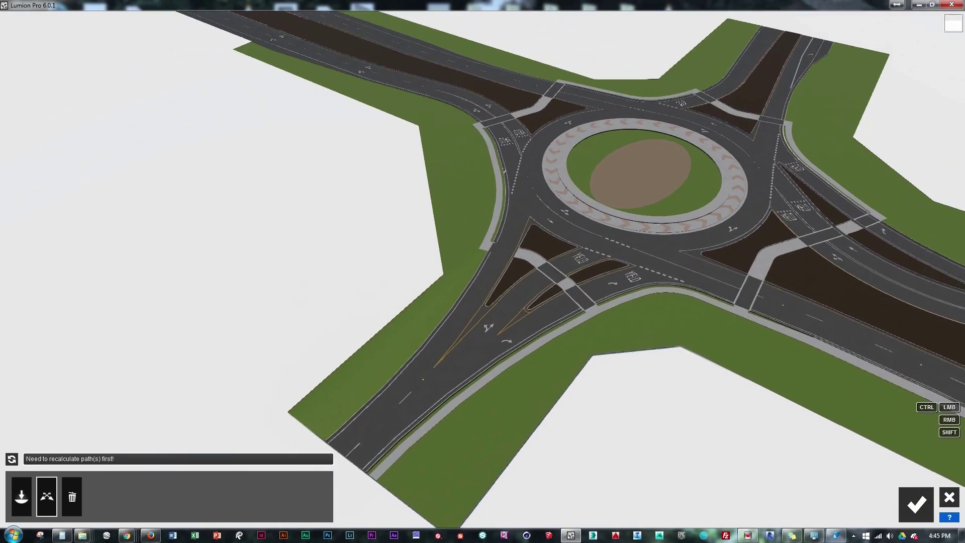
{"action": "right_click_drag", "start_coordinate": [360, 270], "coordinate": [363, 306]}
{"action": "left_click", "coordinate": [19, 495]}
{"action": "right_click_drag", "start_coordinate": [329, 356], "coordinate": [333, 322]}
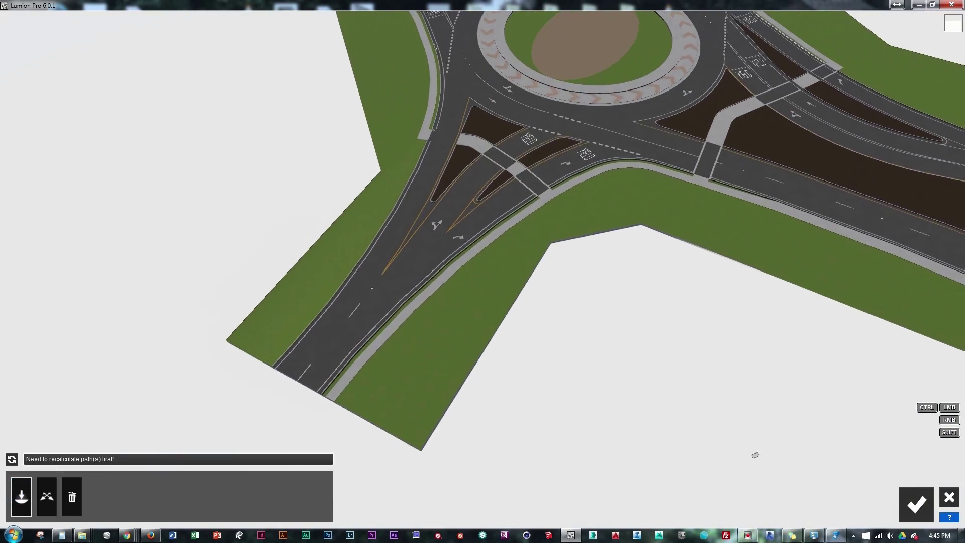
{"action": "left_click", "coordinate": [314, 378]}
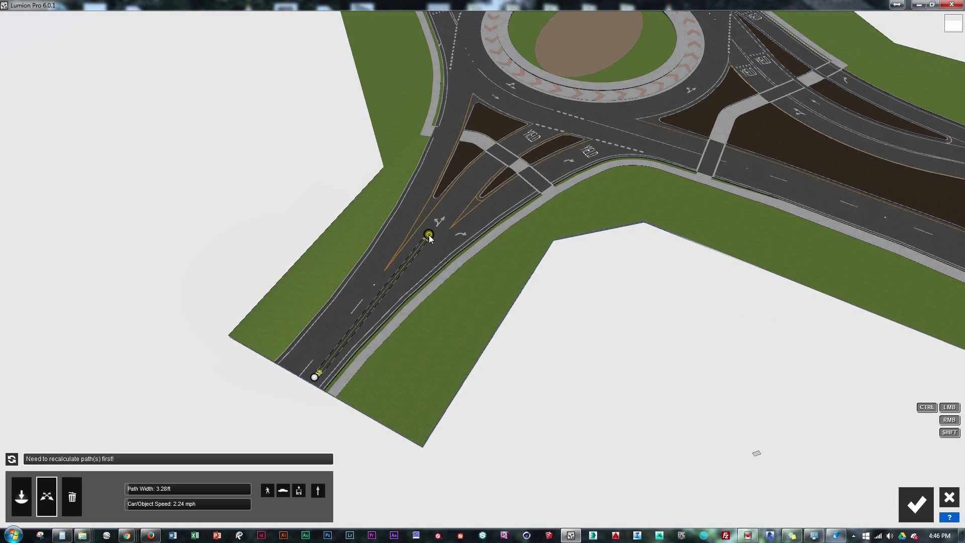
{"action": "left_click", "coordinate": [471, 181], "text": "ctrl"}
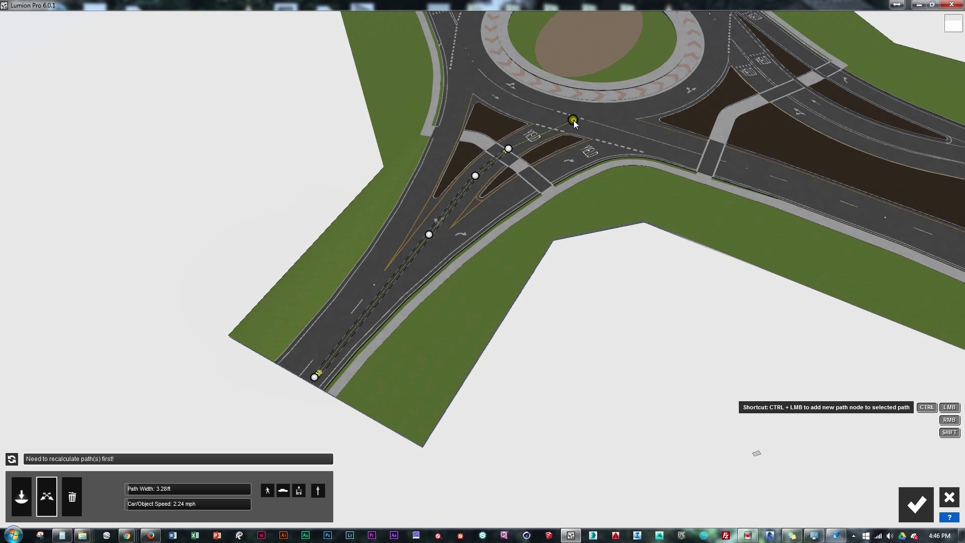
Step: Extend the path with nodes around the circulating lane next to the central island
{"action": "right_click_drag", "start_coordinate": [658, 99], "coordinate": [711, 102]}
{"action": "key", "text": "w"}
{"action": "key", "text": "s"}
{"action": "left_click", "coordinate": [561, 241], "text": "ctrl"}
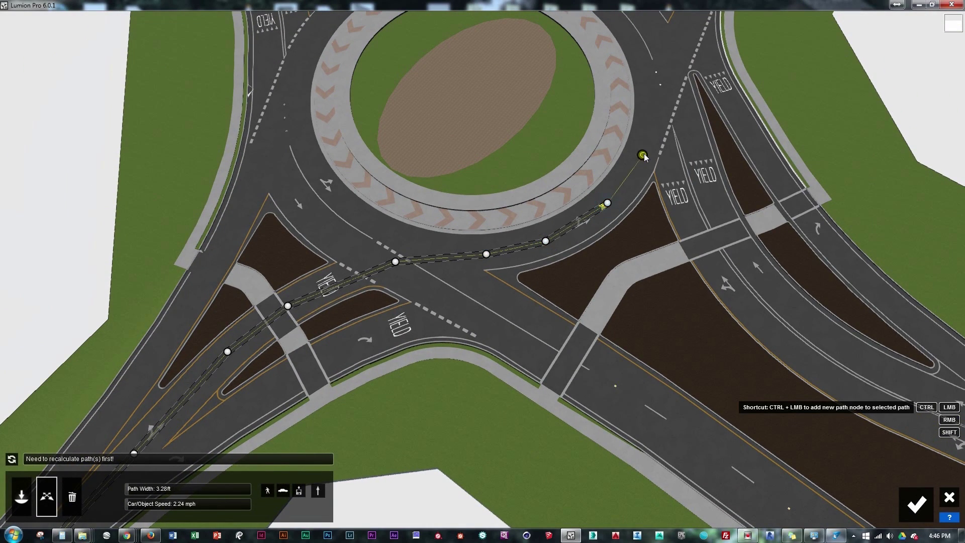
{"action": "right_click_drag", "start_coordinate": [648, 93], "coordinate": [578, 287]}
{"action": "key", "text": "w"}
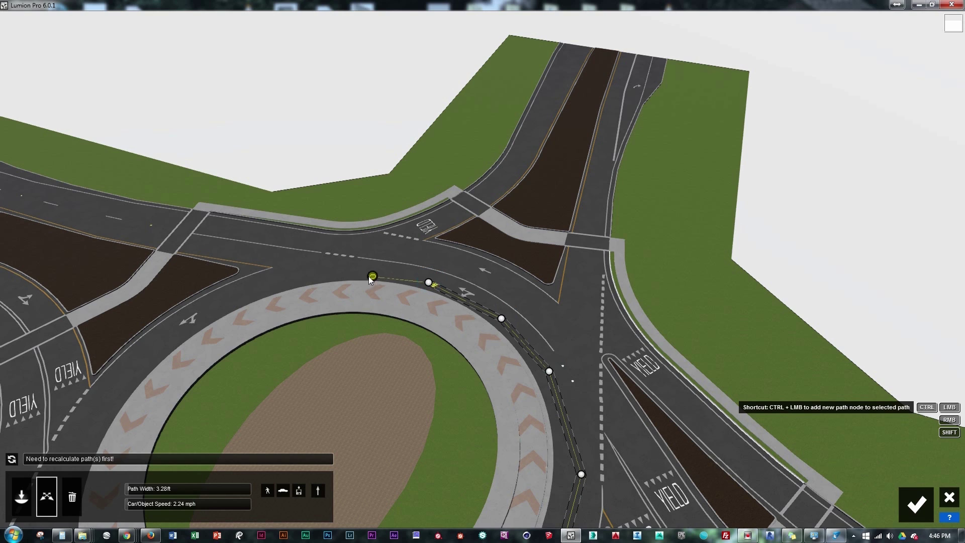
Step: Carry the path out of the roundabout with nodes along the inner lane of the exit road
{"action": "right_click_drag", "start_coordinate": [264, 260], "coordinate": [409, 312]}
{"action": "key", "text": "w"}
{"action": "left_click", "coordinate": [469, 281], "text": "ctrl"}
{"action": "left_click", "coordinate": [471, 170], "text": "ctrl"}
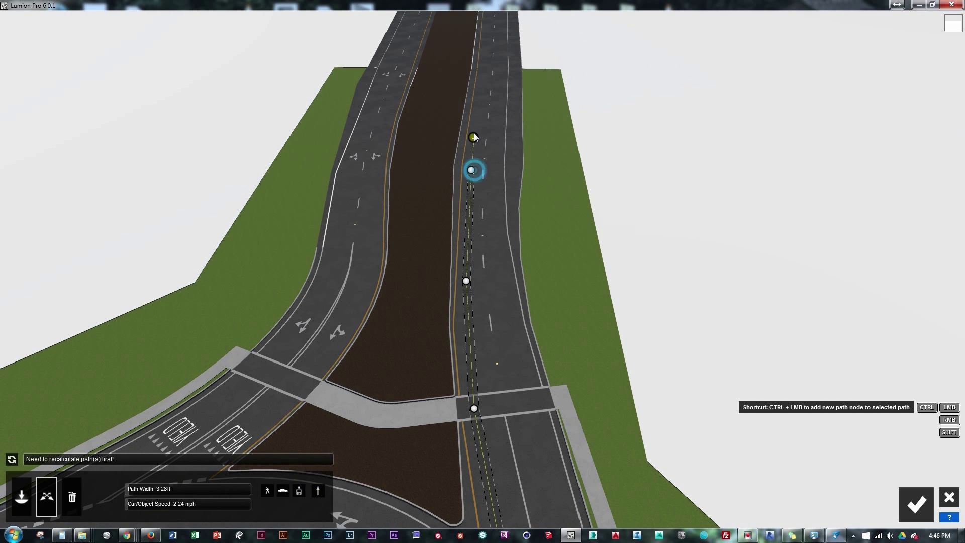
{"action": "left_click", "coordinate": [480, 85], "text": "ctrl"}
Step: Nudge the exit road nodes near the crosswalk into the lane and set the path width to 15.97 ft
{"action": "left_click", "coordinate": [465, 280]}
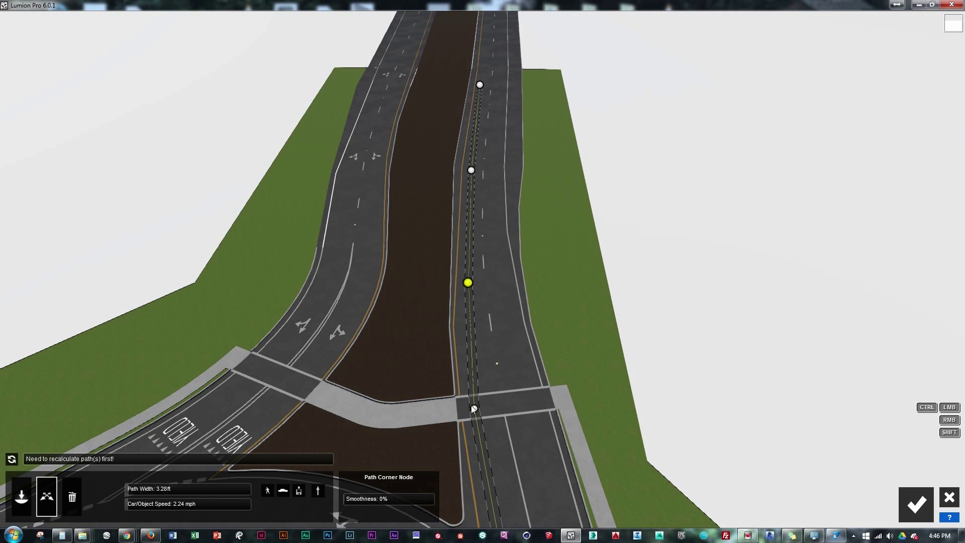
{"action": "left_click_drag", "start_coordinate": [474, 408], "coordinate": [482, 409]}
{"action": "scroll", "coordinate": [481, 410], "scroll_direction": "down", "scroll_amount": 5}
{"action": "right_click_drag", "start_coordinate": [481, 410], "coordinate": [239, 456]}
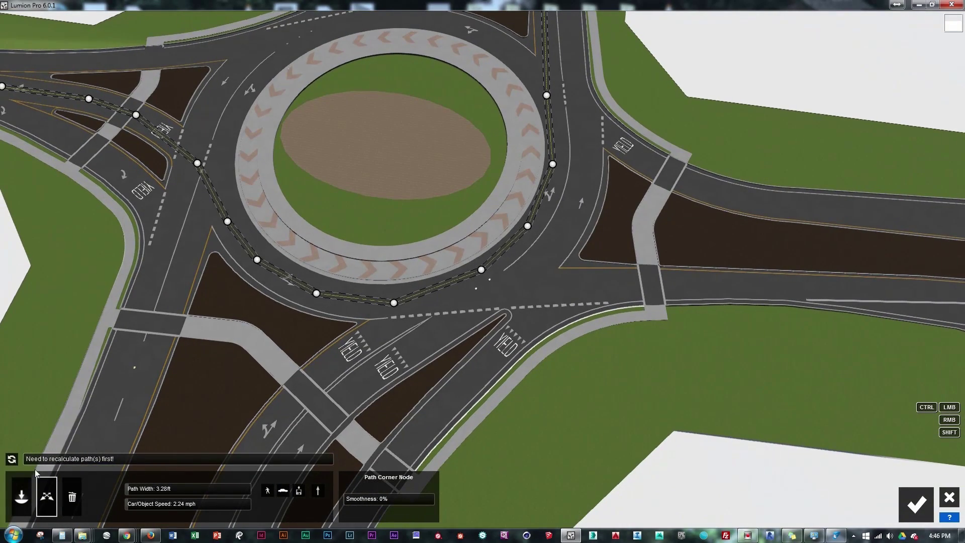
{"action": "left_click_drag", "start_coordinate": [125, 487], "coordinate": [163, 485]}
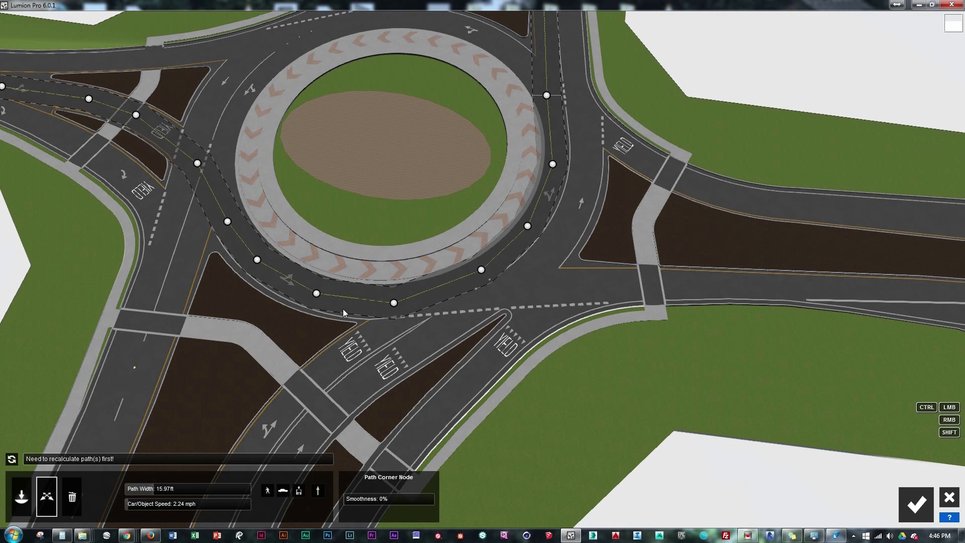
Step: Raise the smoothness of the corner nodes around the island and on the approach, up to 100%, and accept the path
{"action": "left_click", "coordinate": [316, 293]}
{"action": "left_click", "coordinate": [258, 260]}
{"action": "left_click_drag", "start_coordinate": [359, 498], "coordinate": [436, 497]}
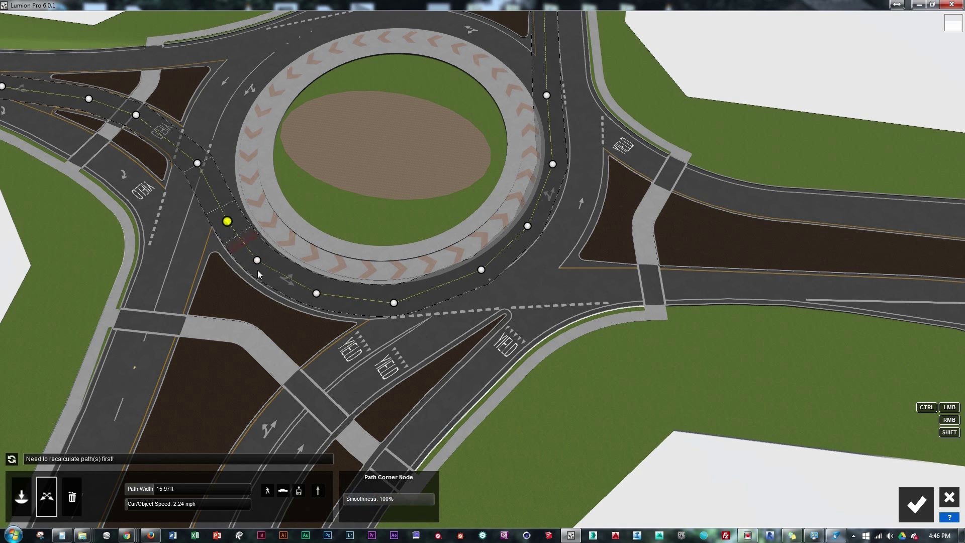
{"action": "left_click", "coordinate": [197, 163]}
{"action": "left_click_drag", "start_coordinate": [380, 499], "coordinate": [445, 505]}
{"action": "left_click", "coordinate": [481, 271]}
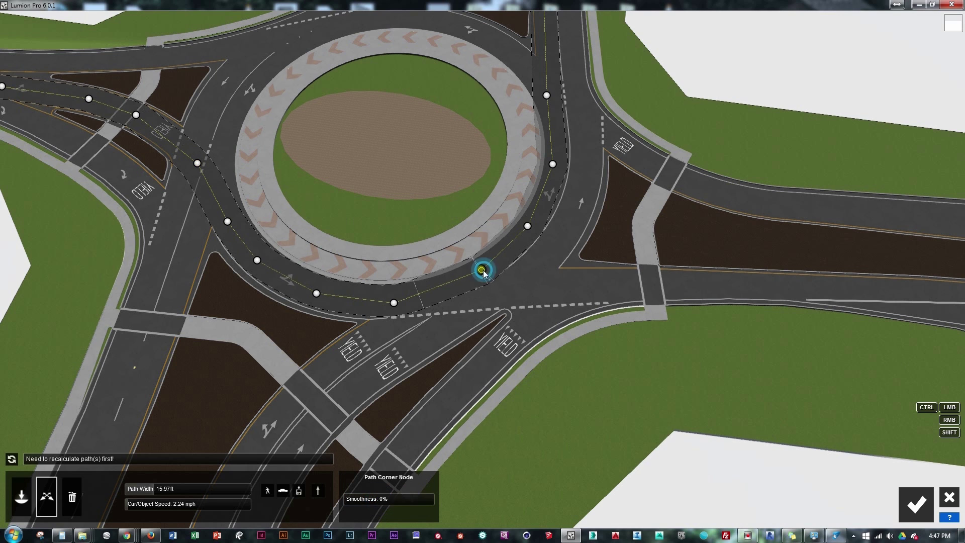
{"action": "left_click_drag", "start_coordinate": [527, 226], "coordinate": [532, 228]}
{"action": "left_click", "coordinate": [553, 164]}
{"action": "left_click", "coordinate": [402, 497]}
{"action": "right_click_drag", "start_coordinate": [402, 498], "coordinate": [506, 236]}
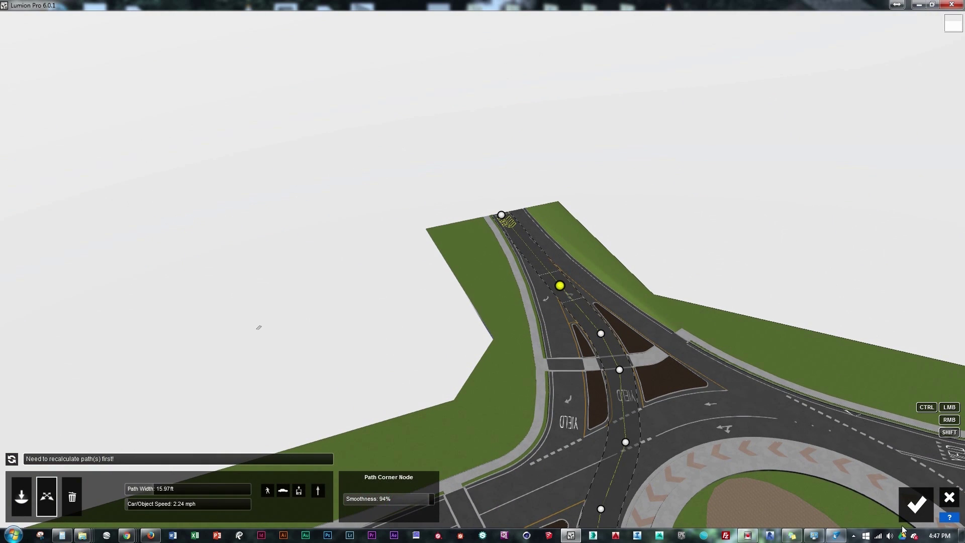
{"action": "left_click", "coordinate": [916, 504]}
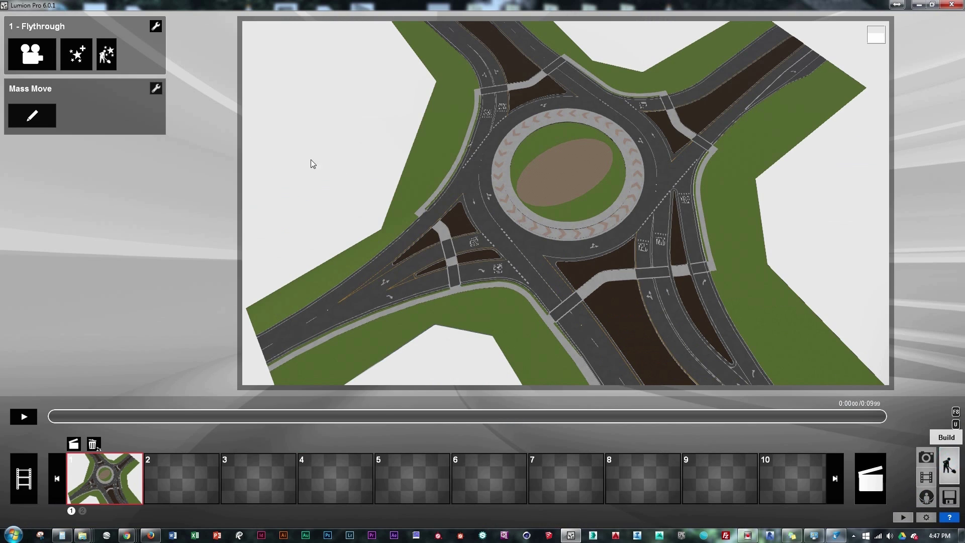
Step: Show the cars on layer 2 in the build view and reopen the clip's Mass Move path editor
{"action": "left_click", "coordinate": [949, 465]}
{"action": "left_click", "coordinate": [925, 477]}
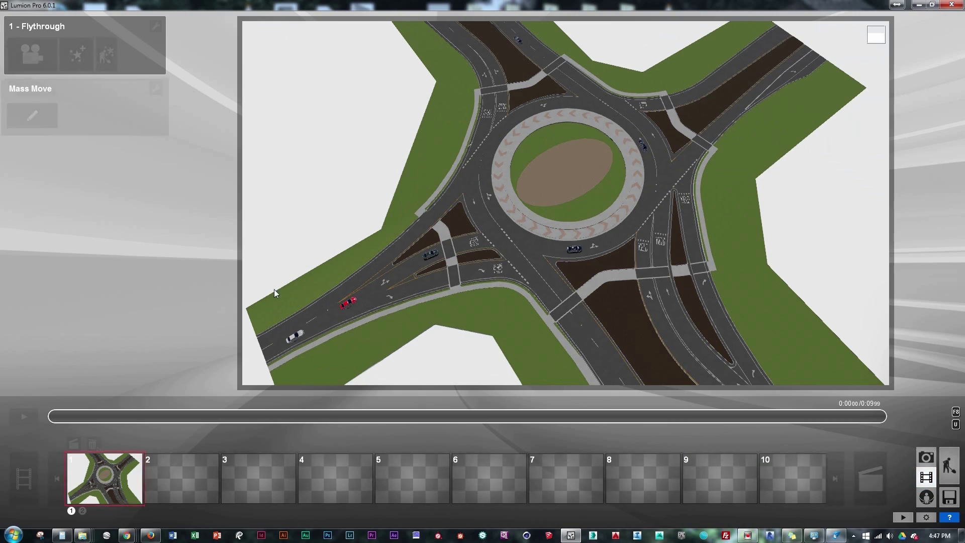
{"action": "left_click", "coordinate": [40, 116]}
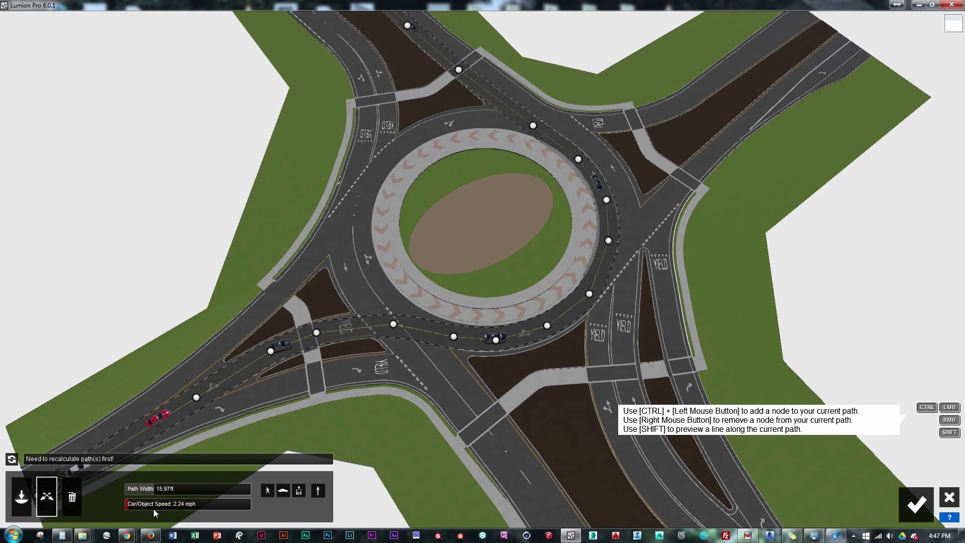
Step: Set the car speed to 27.30 mph, recalculate the path and preview the cars driving through the roundabout
{"action": "left_click", "coordinate": [11, 459]}
{"action": "right_click_drag", "start_coordinate": [281, 402], "coordinate": [210, 399]}
{"action": "key", "text": "s"}
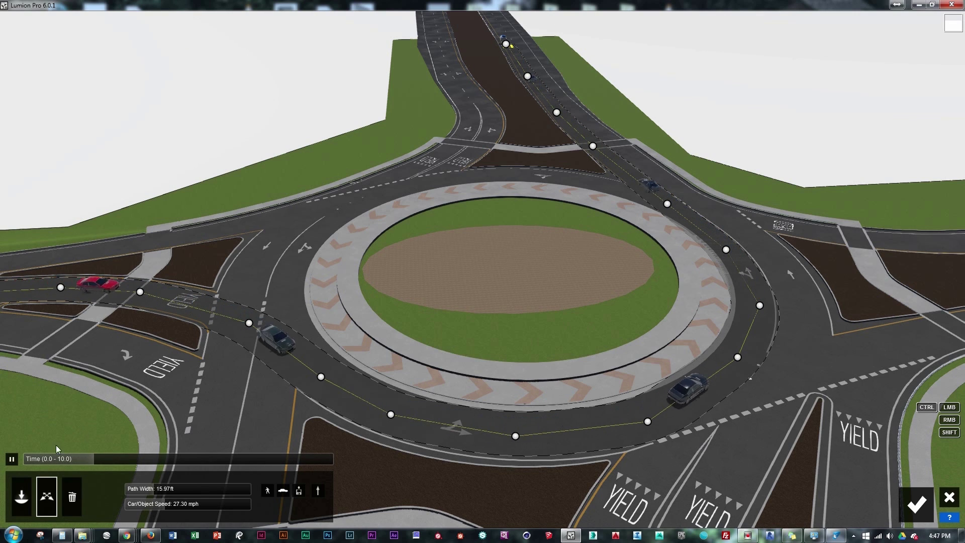
{"action": "left_click", "coordinate": [11, 459]}
Step: Set the smoothness of the node near the yield line to 100% and add extra nodes along the roundabout curve
{"action": "left_click", "coordinate": [648, 421]}
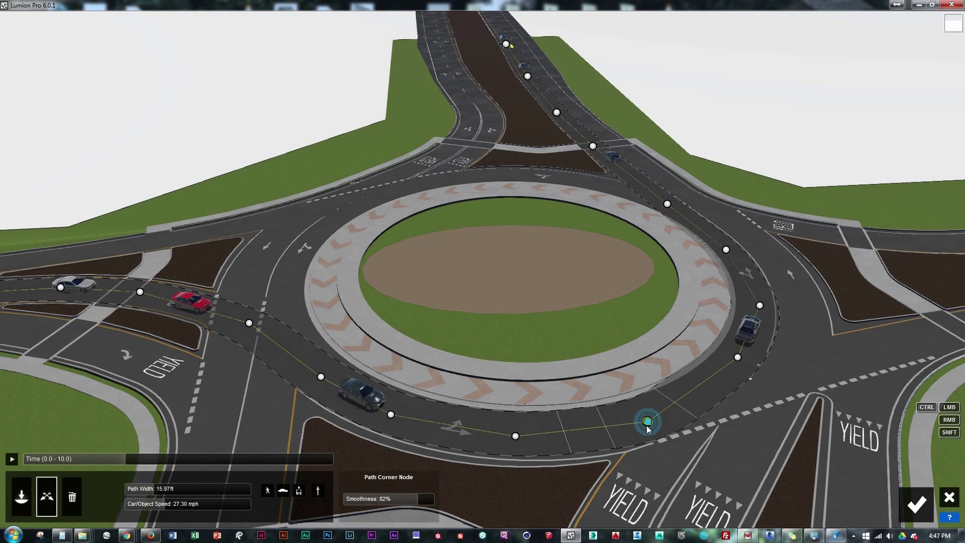
{"action": "left_click_drag", "start_coordinate": [374, 493], "coordinate": [428, 506]}
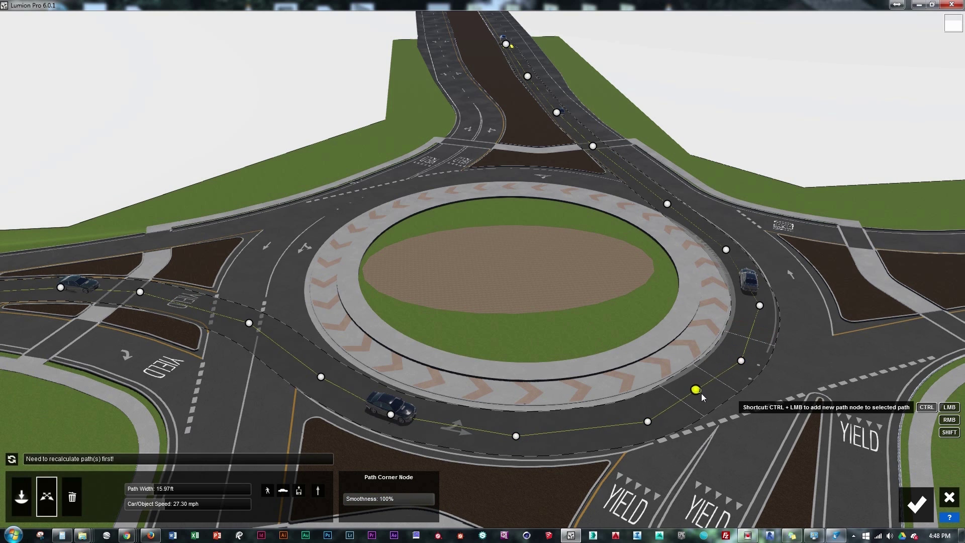
{"action": "left_click", "coordinate": [700, 392], "text": "ctrl"}
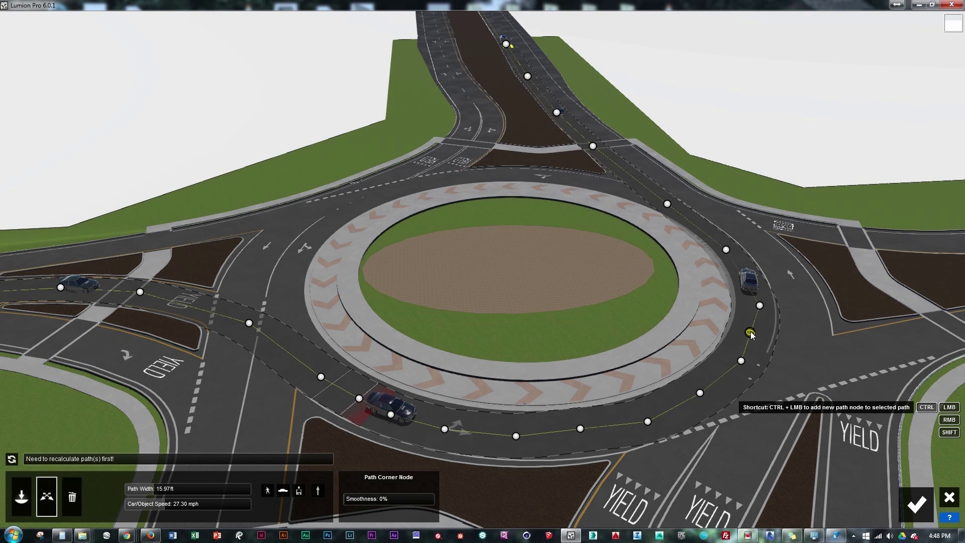
{"action": "left_click", "coordinate": [697, 230], "text": "ctrl"}
Step: Add another node beside the car on the far side of the island and shift it outward along the lane
{"action": "right_click_drag", "start_coordinate": [698, 231], "coordinate": [738, 318]}
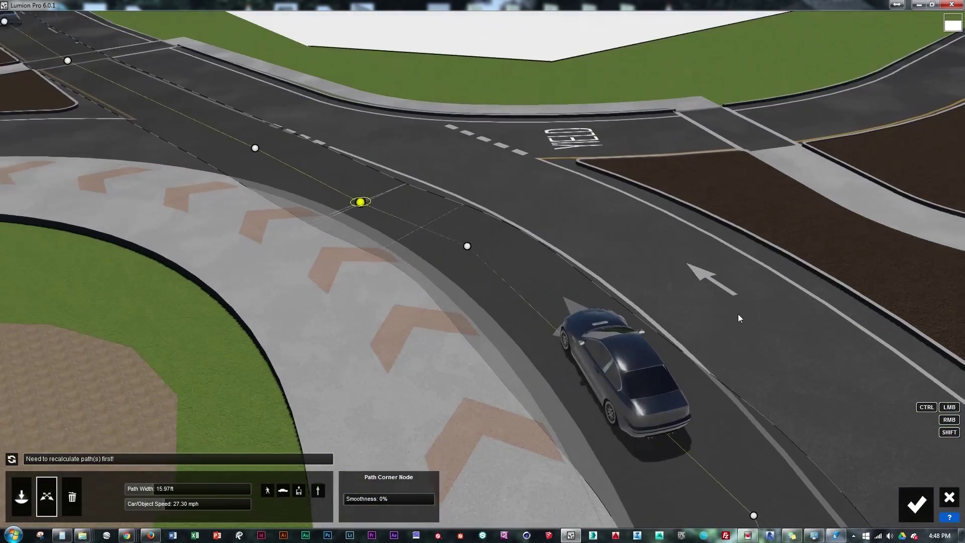
{"action": "left_click", "coordinate": [555, 330], "text": "ctrl"}
{"action": "right_click_drag", "start_coordinate": [555, 331], "coordinate": [483, 320]}
{"action": "key", "text": "s"}
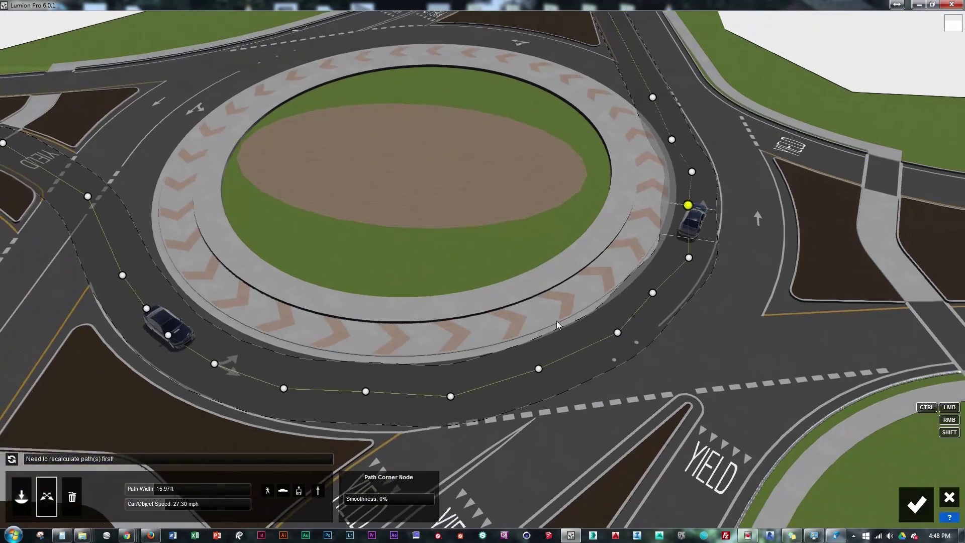
{"action": "key", "text": "Caps_Lock"}
{"action": "left_click_drag", "start_coordinate": [690, 200], "coordinate": [699, 217], "text": "shift"}
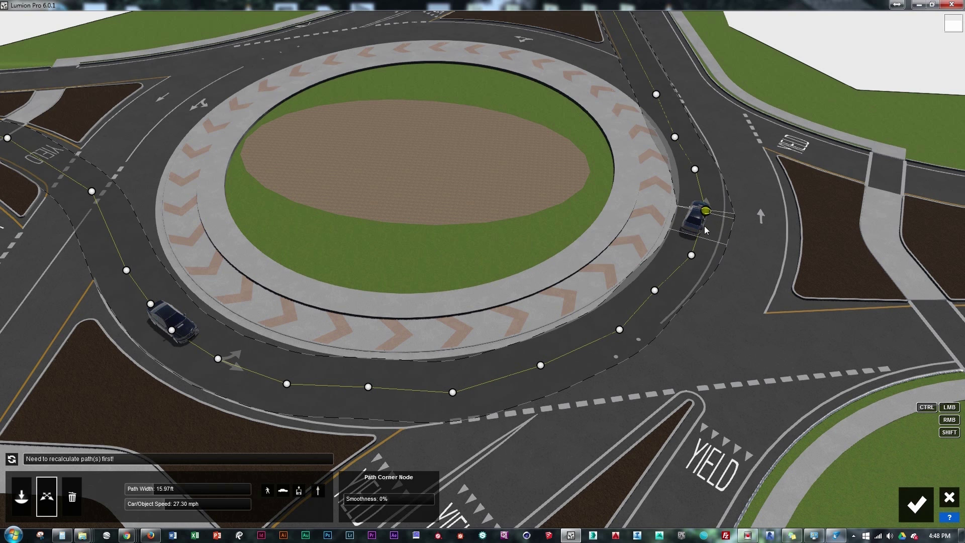
Step: Accept the path, hide layer 2 in the build view and reopen the Mass Move path editor
{"action": "left_click", "coordinate": [914, 504]}
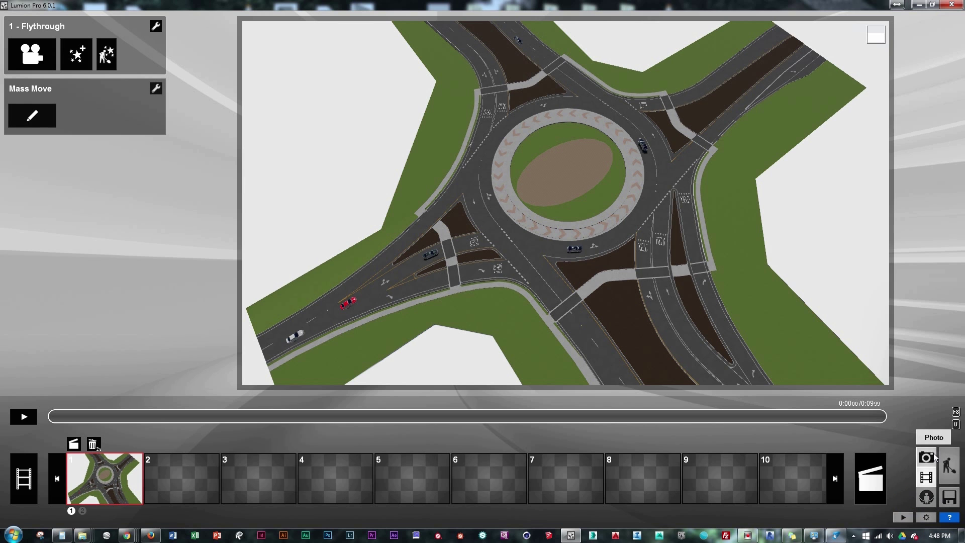
{"action": "left_click", "coordinate": [948, 461]}
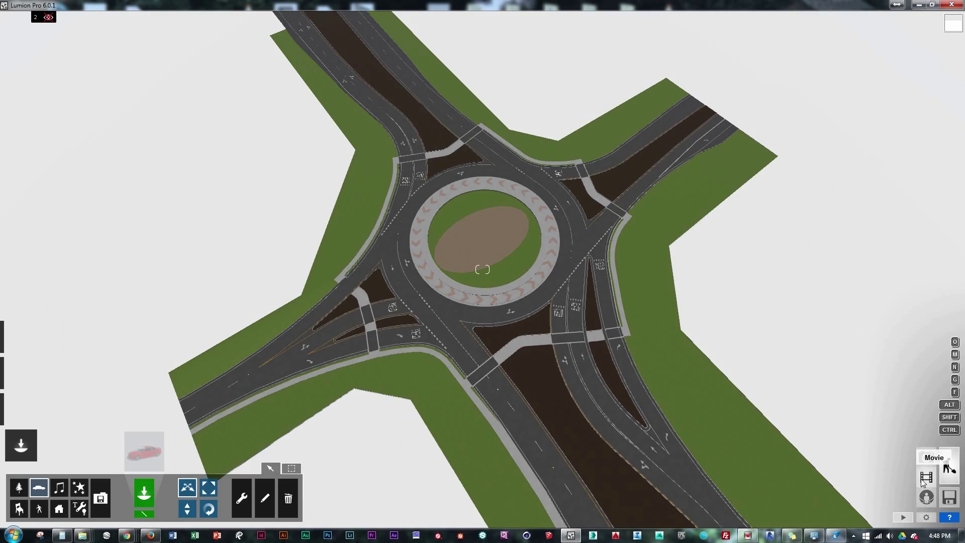
{"action": "left_click", "coordinate": [926, 477]}
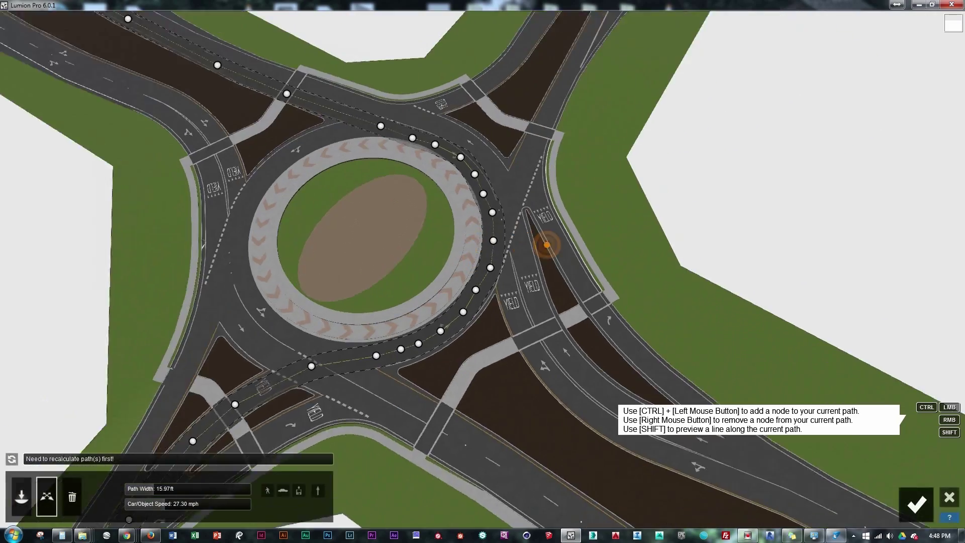
{"action": "mouse_move", "coordinate": [546, 243]}
{"action": "right_mouse_down"}
{"action": "mouse_move", "coordinate": [568, 246]}
{"action": "mouse_move", "coordinate": [541, 244]}
{"action": "right_mouse_up"}
{"action": "key", "text": "w"}
{"action": "key", "text": "s"}
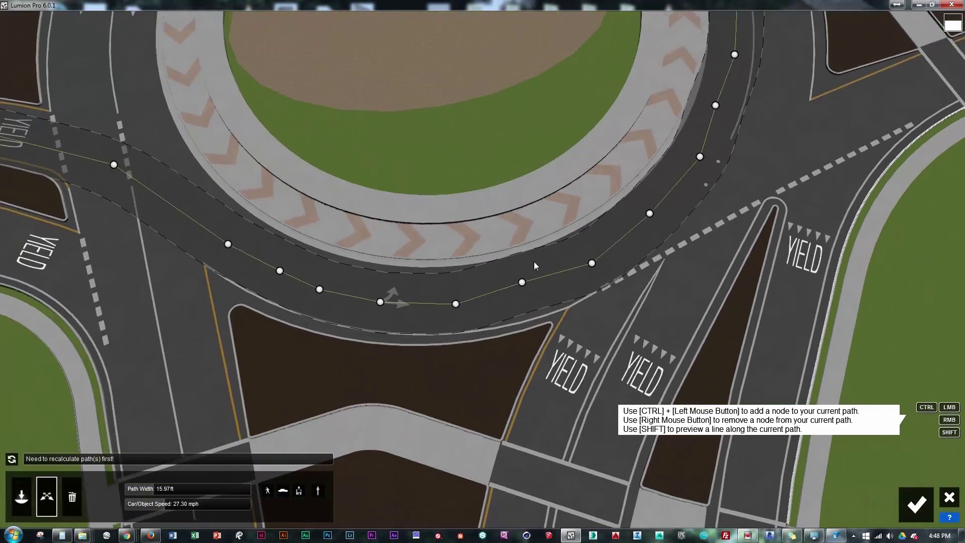
Step: Reposition the path nodes around the curve to follow the lane evenly and raise their smoothness, up to 100%
{"action": "left_click_drag", "start_coordinate": [523, 282], "coordinate": [526, 287]}
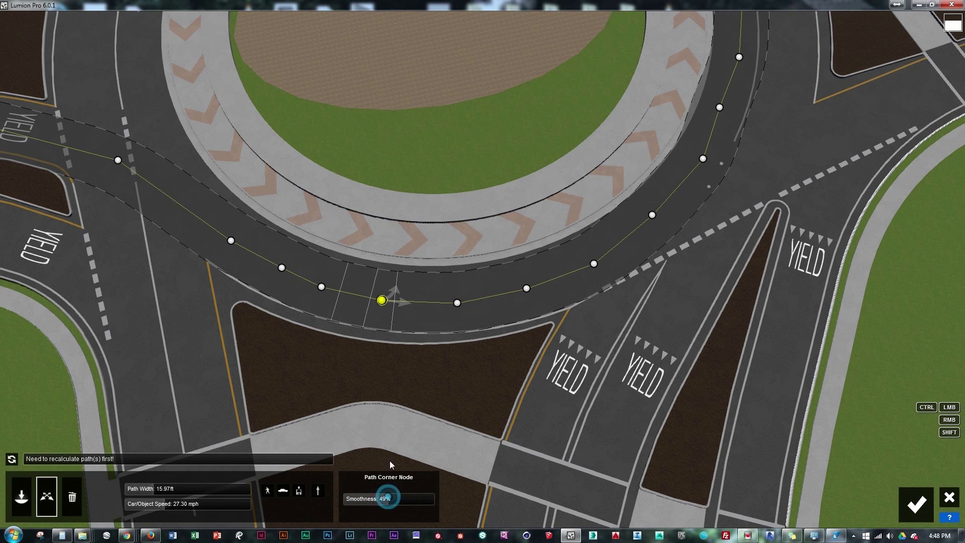
{"action": "left_click", "coordinate": [282, 268]}
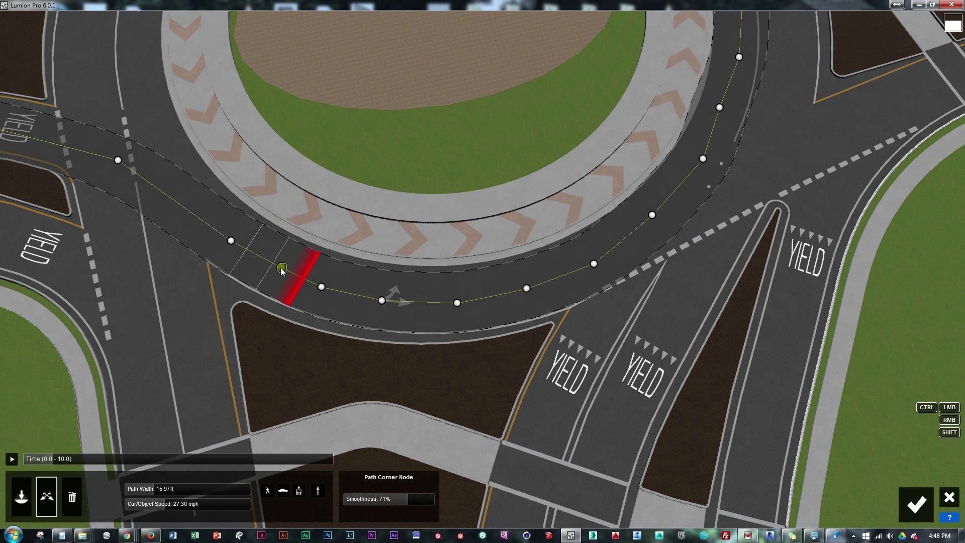
{"action": "left_click_drag", "start_coordinate": [227, 241], "coordinate": [213, 227]}
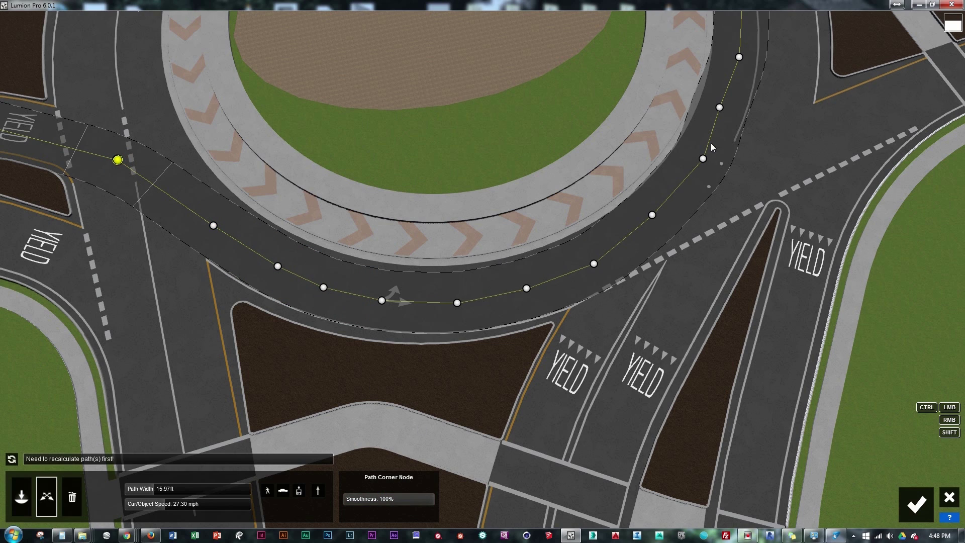
{"action": "left_click", "coordinate": [717, 107]}
{"action": "right_click_drag", "start_coordinate": [717, 106], "coordinate": [453, 394]}
{"action": "left_click_drag", "start_coordinate": [444, 162], "coordinate": [451, 162]}
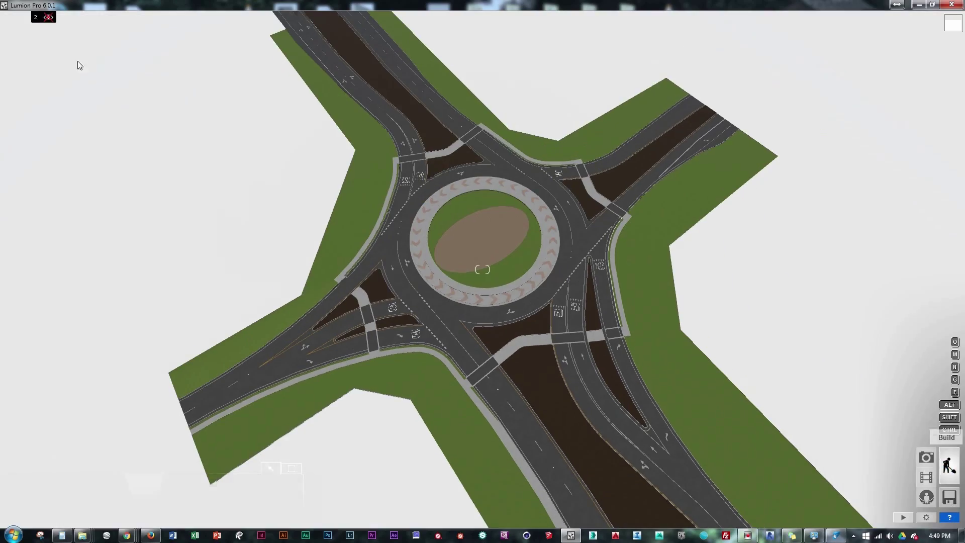
Step: Show the cars on layer 2 again and raise the path's car speed to 86.99 mph in the path editor
{"action": "left_click", "coordinate": [48, 17]}
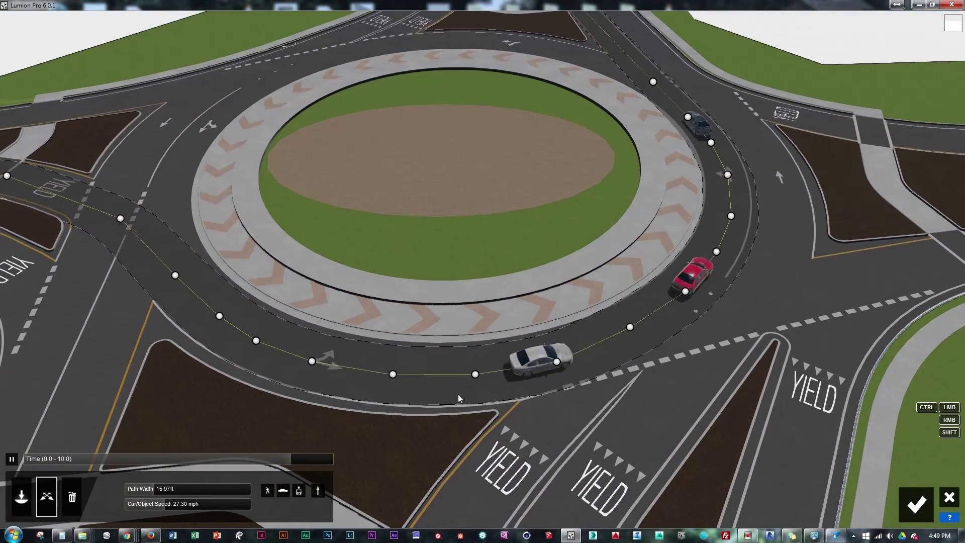
{"action": "left_click_drag", "start_coordinate": [196, 503], "coordinate": [282, 508]}
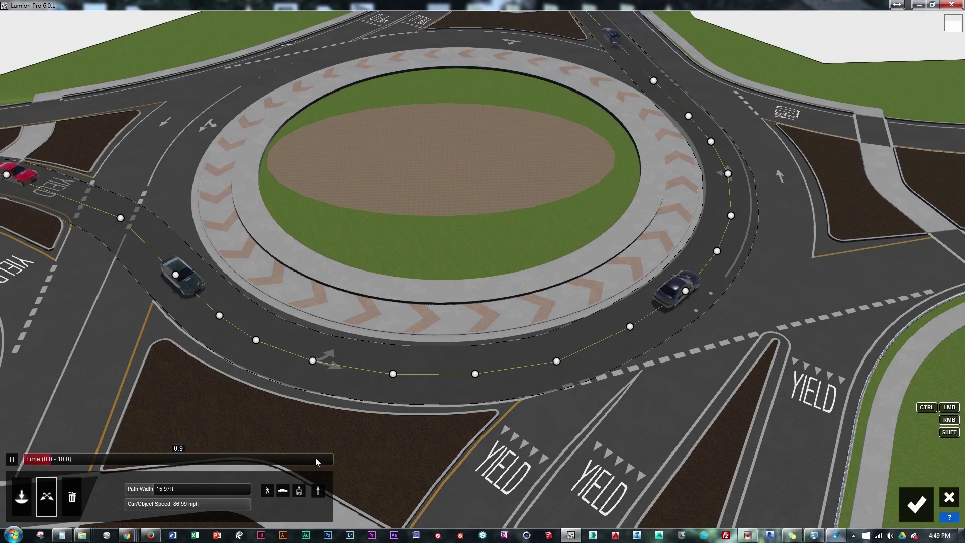